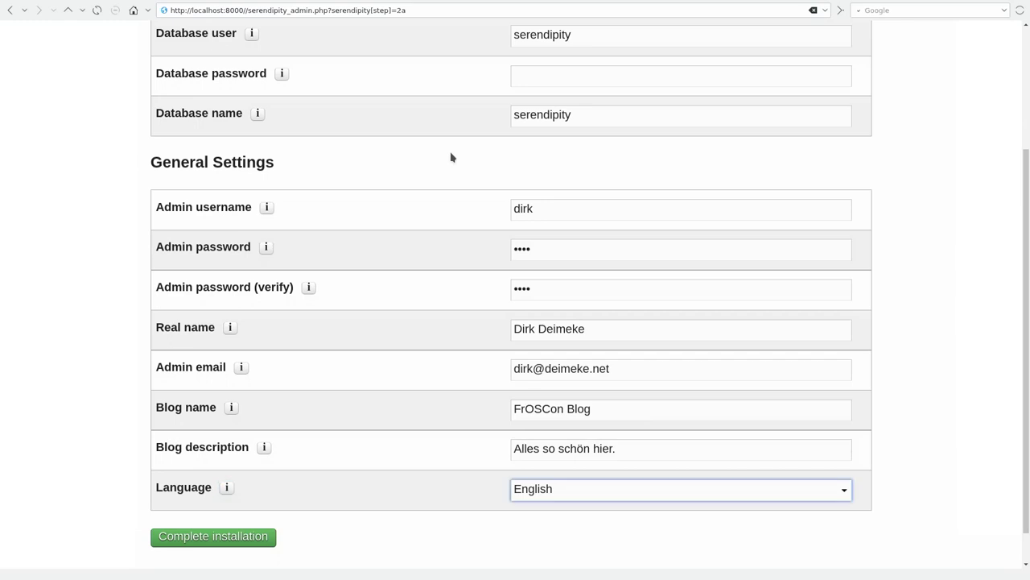
- Switch the blog language to German and complete the Serendipity installation
key(Down)
click(206, 544)
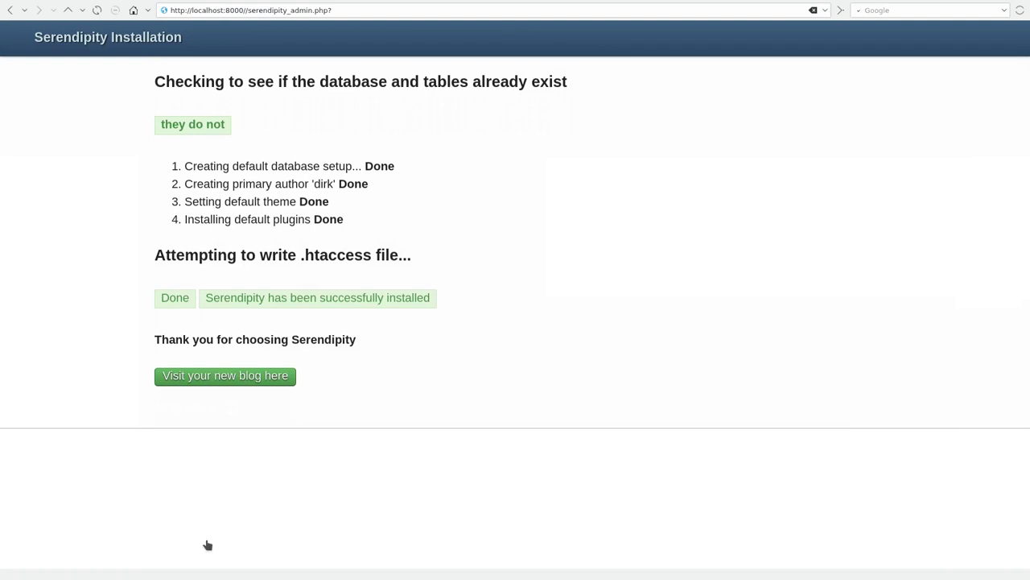
- Visit the empty FrOSCon Blog front page, then open its sidebar Login form
click(252, 384)
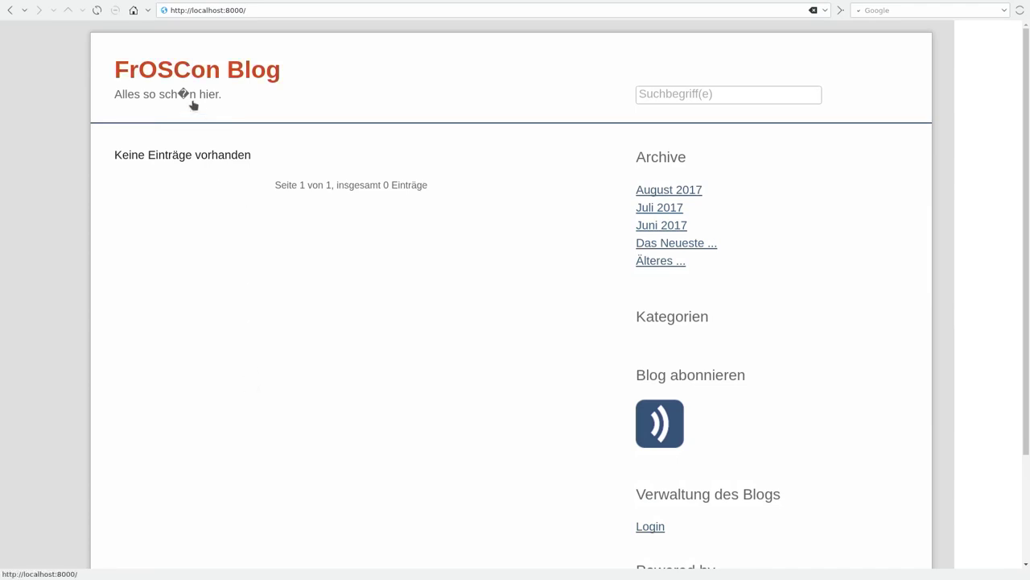
mouse_move(180, 95)
mouse_down()
mouse_move(204, 102)
mouse_move(180, 96)
mouse_up()
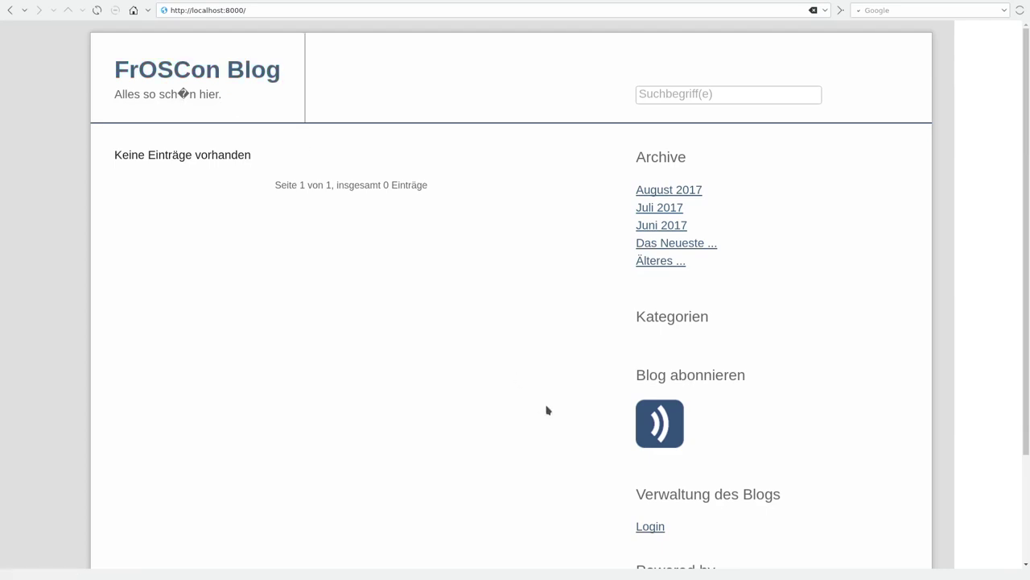
click(652, 528)
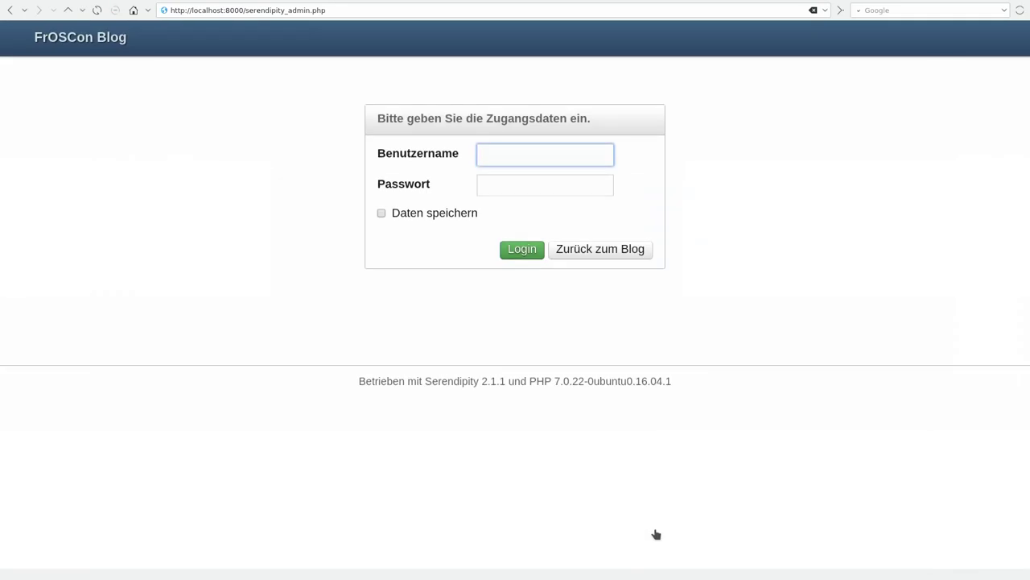
- Log in to the admin area with the administrator's username and password
key(Tab)
key(Tab)
key(Return)
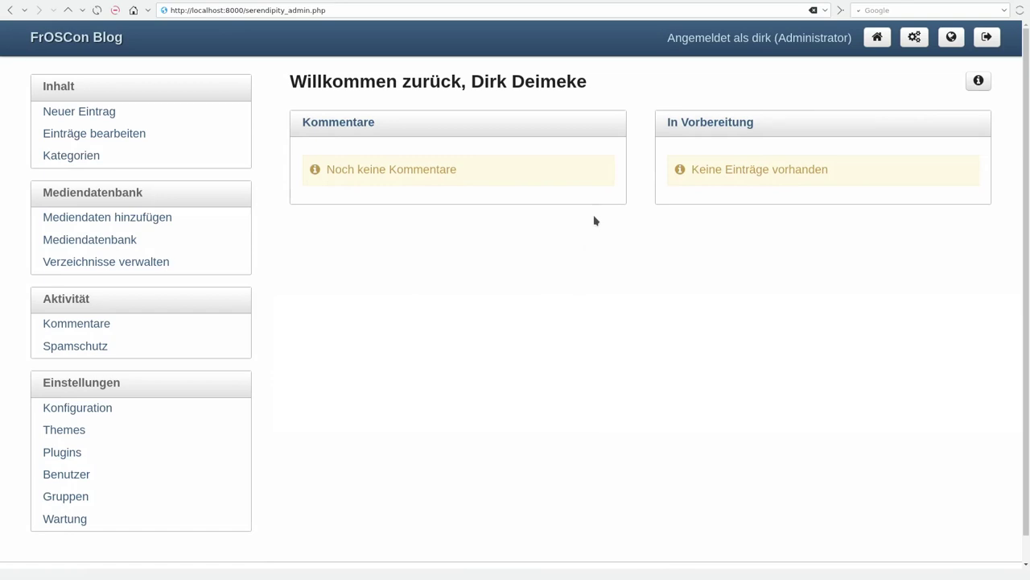
- Look at the Neuer Eintrag editor, the Einträge bearbeiten list and the Kategorien page
click(84, 118)
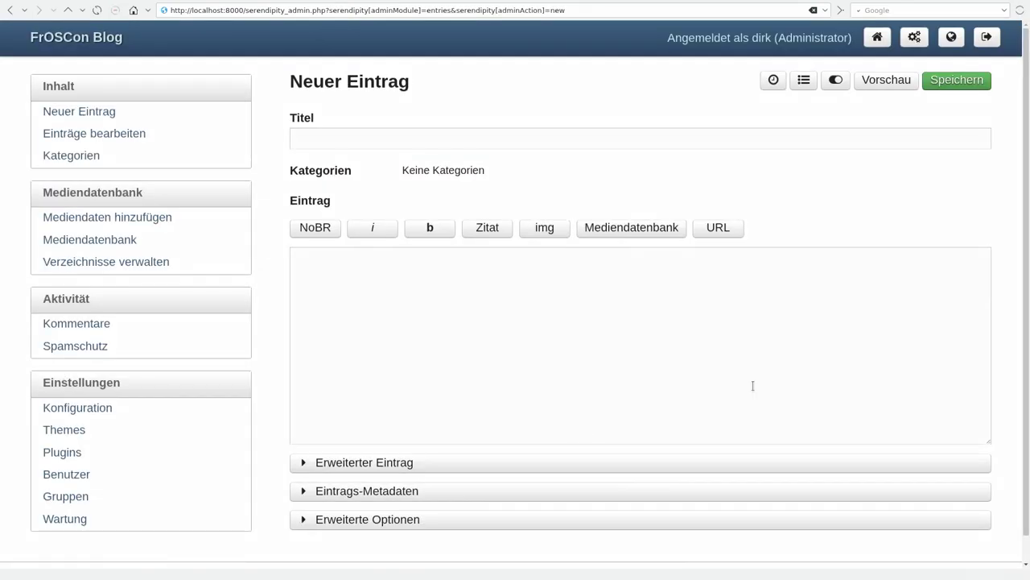
click(665, 359)
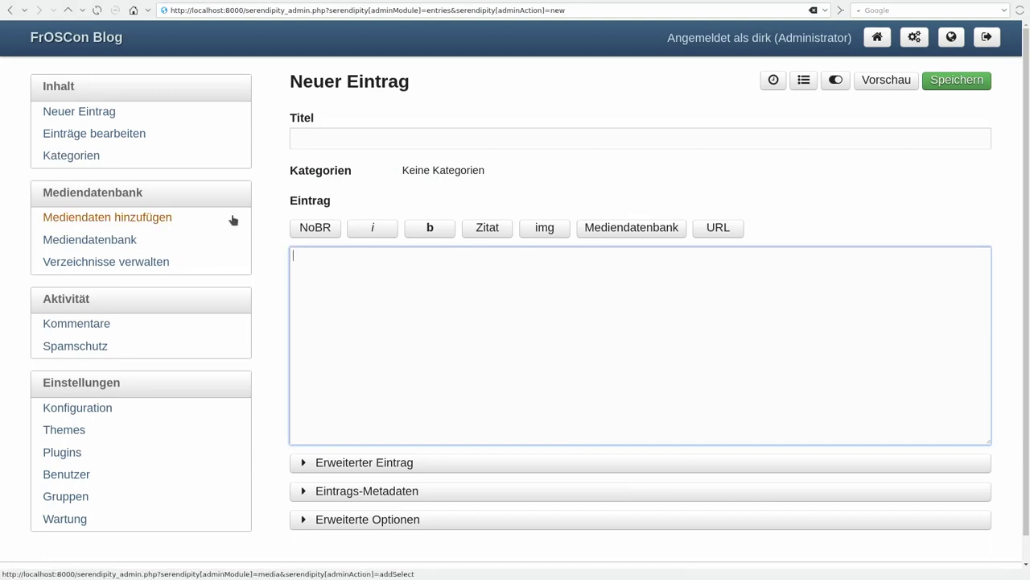
click(88, 137)
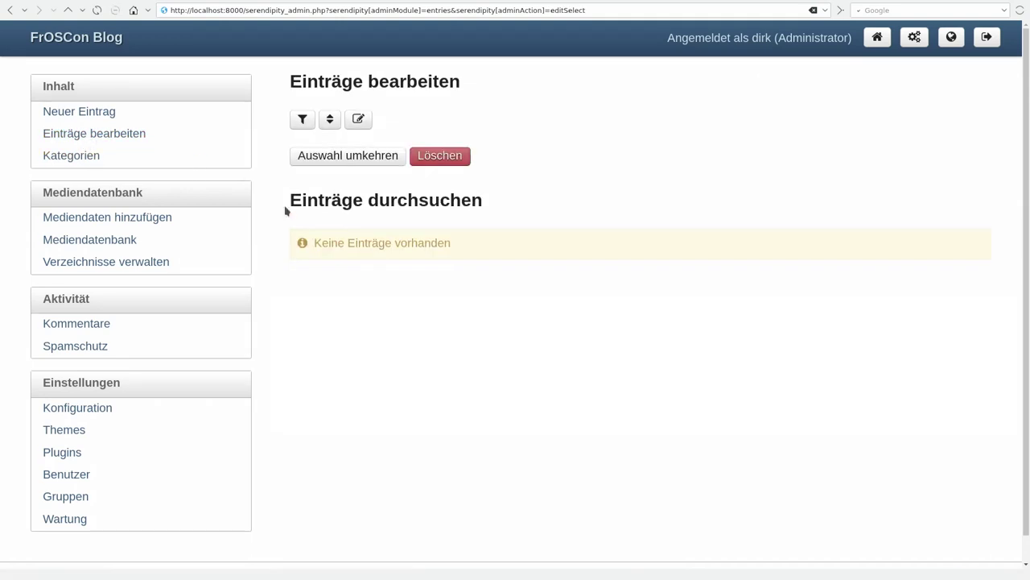
click(92, 157)
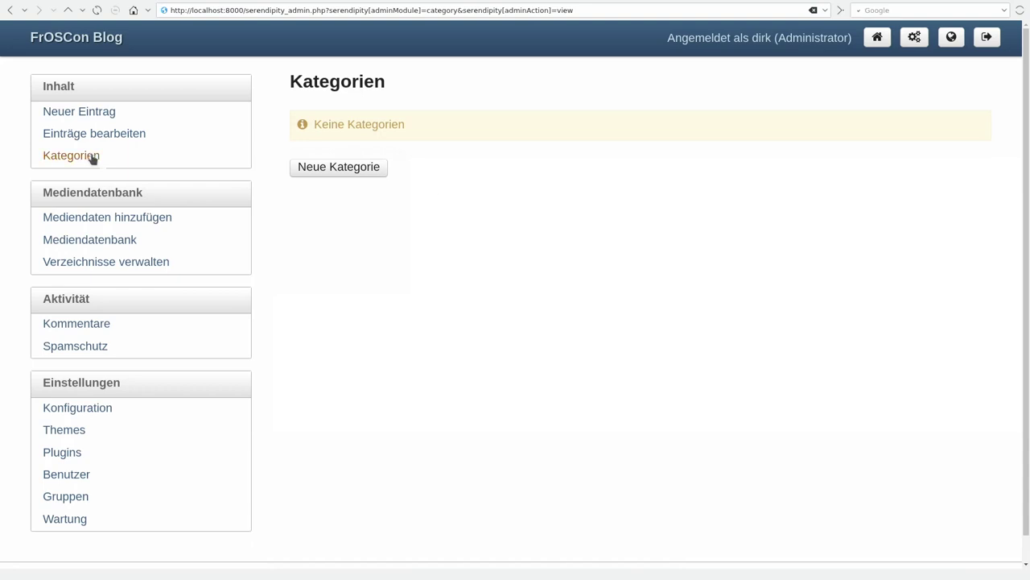
- Browse media upload, library and directory pages, the empty Kommentare list, then Spamschutz settings
click(119, 220)
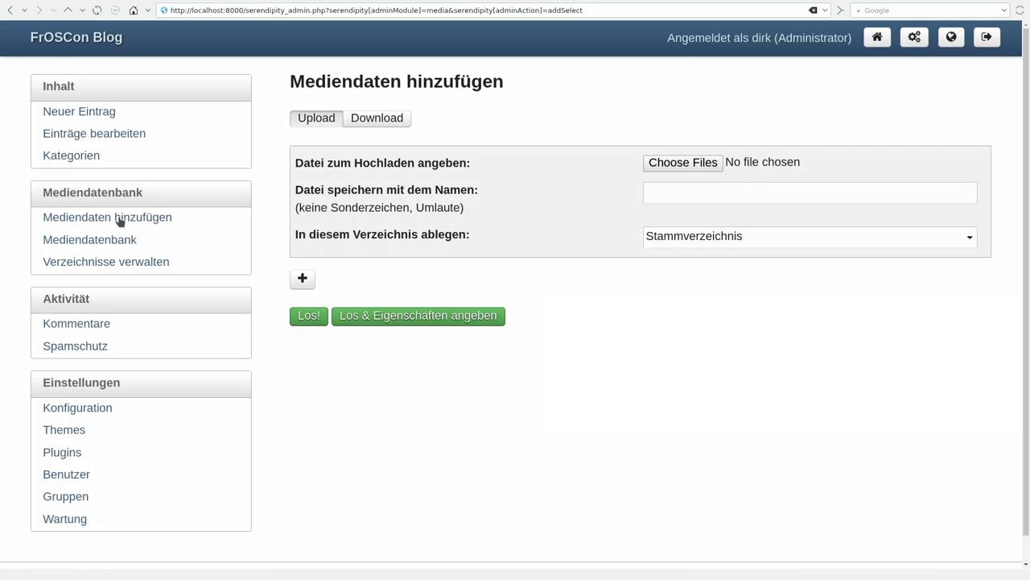
click(87, 234)
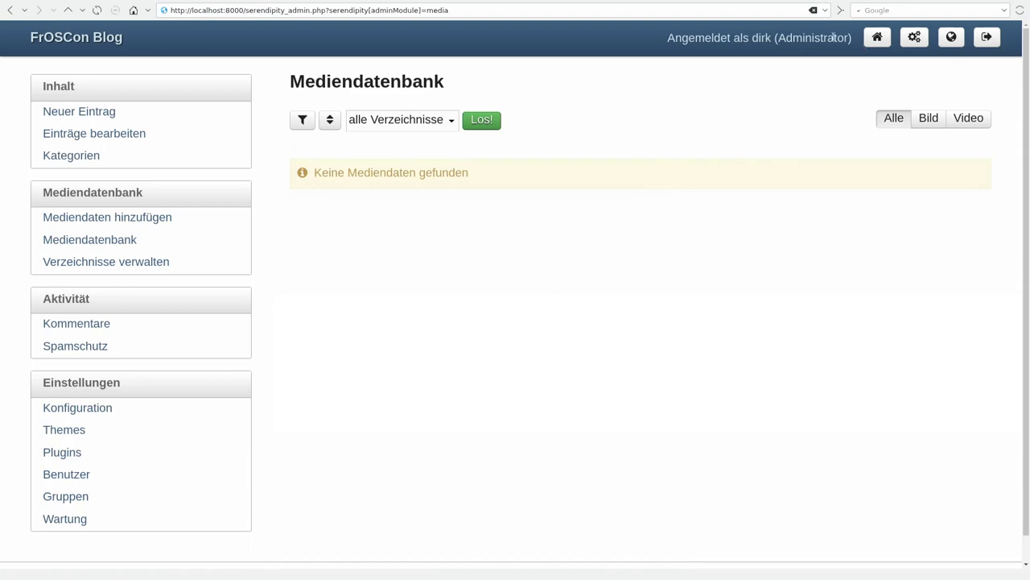
click(108, 262)
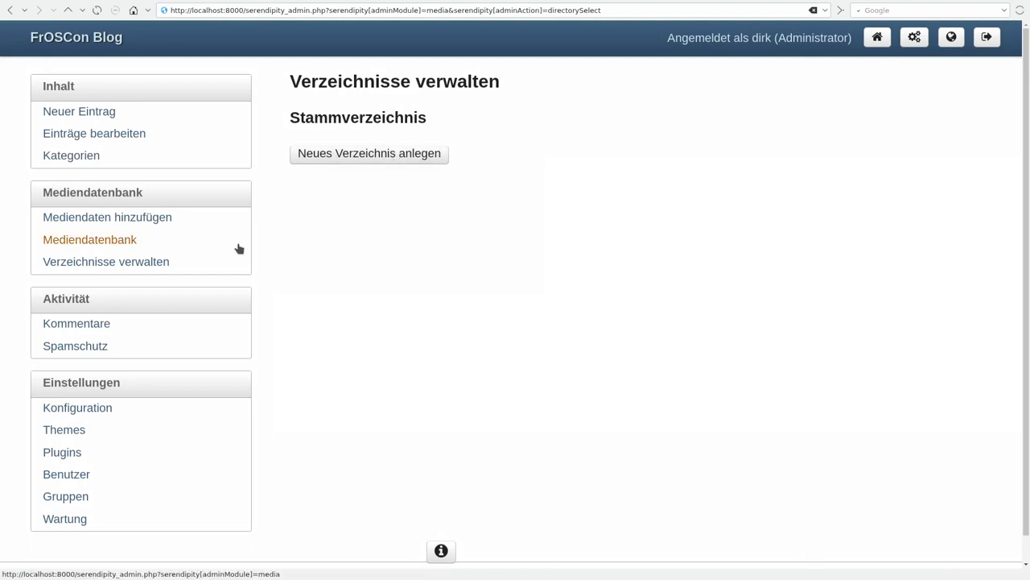
click(82, 331)
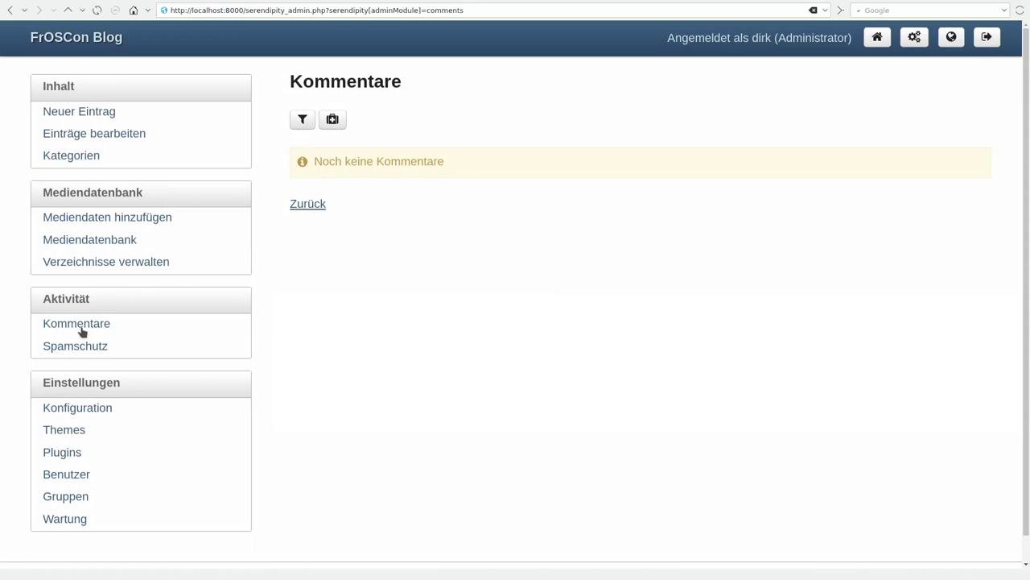
click(91, 353)
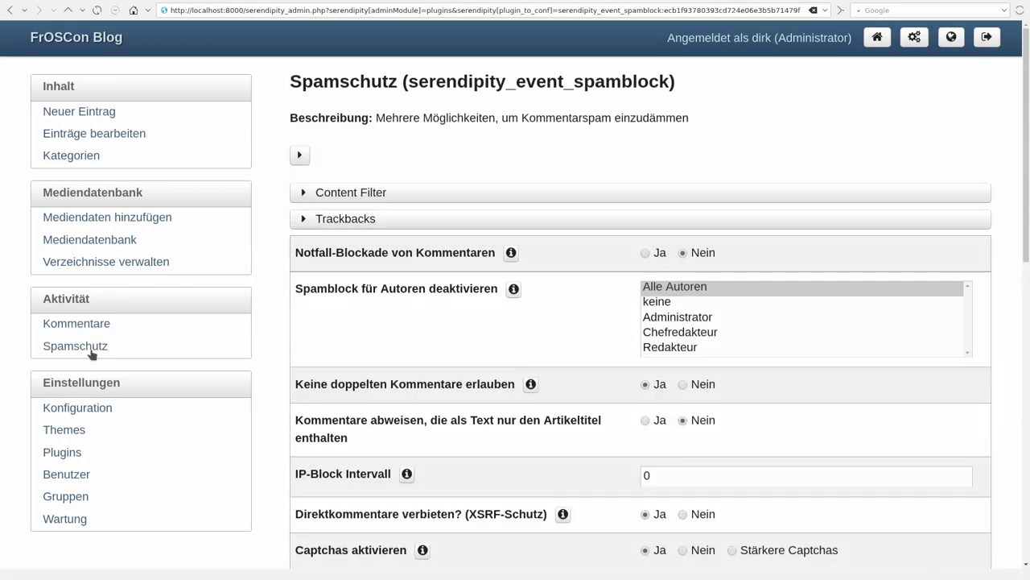
scroll(92, 354, down, 1)
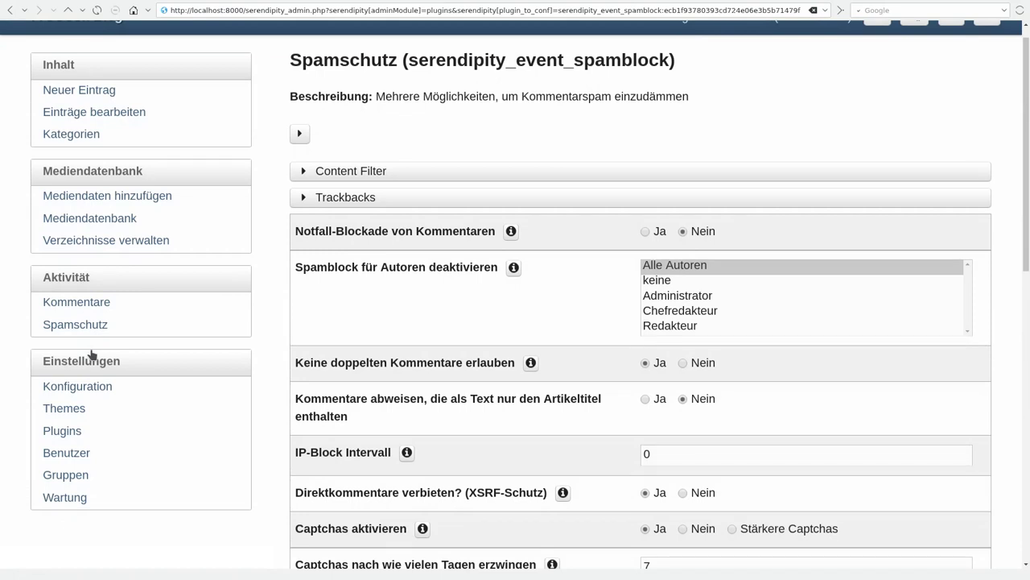
scroll(91, 354, down, 4)
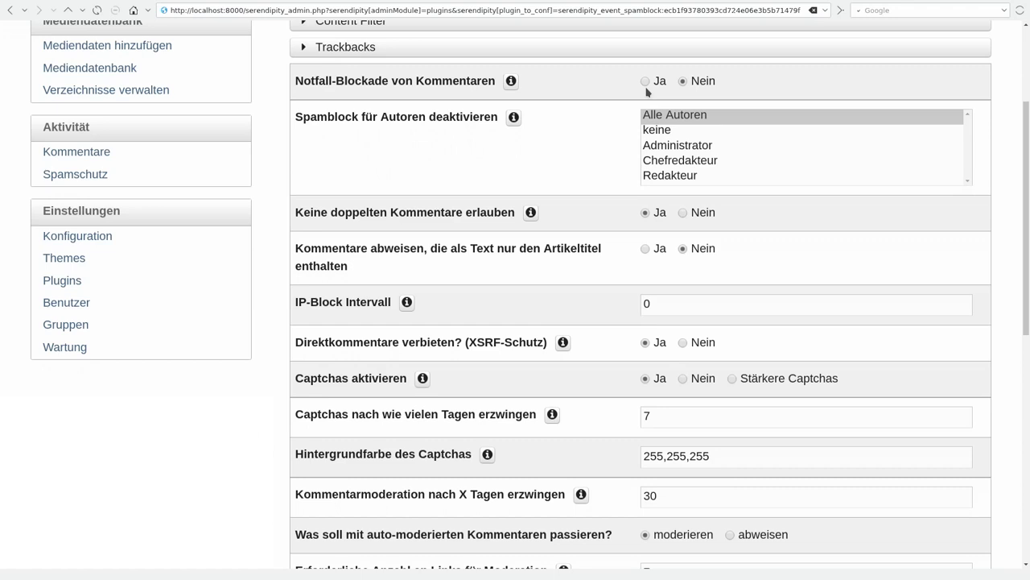
scroll(647, 92, down, 2)
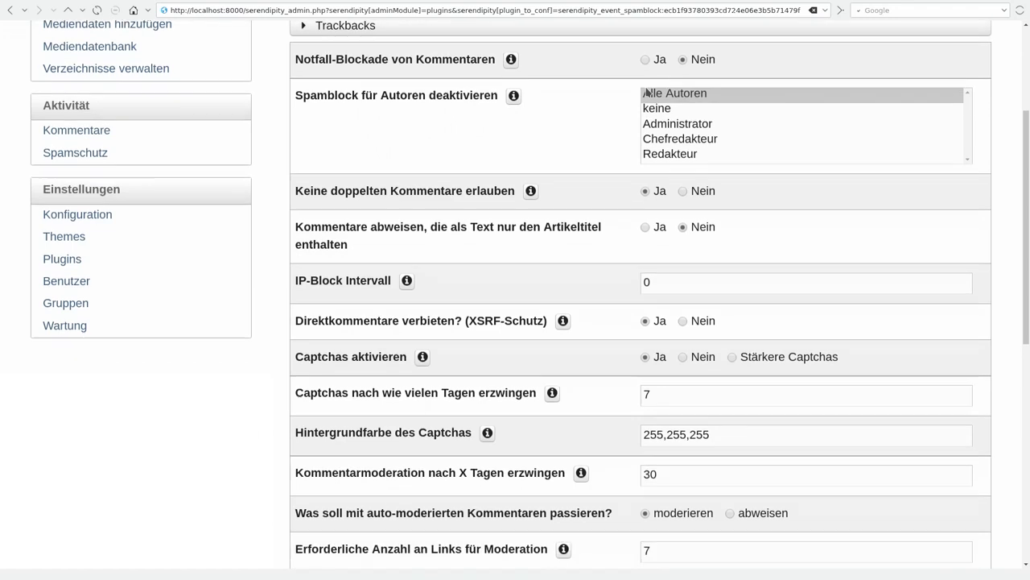
scroll(646, 92, down, 5)
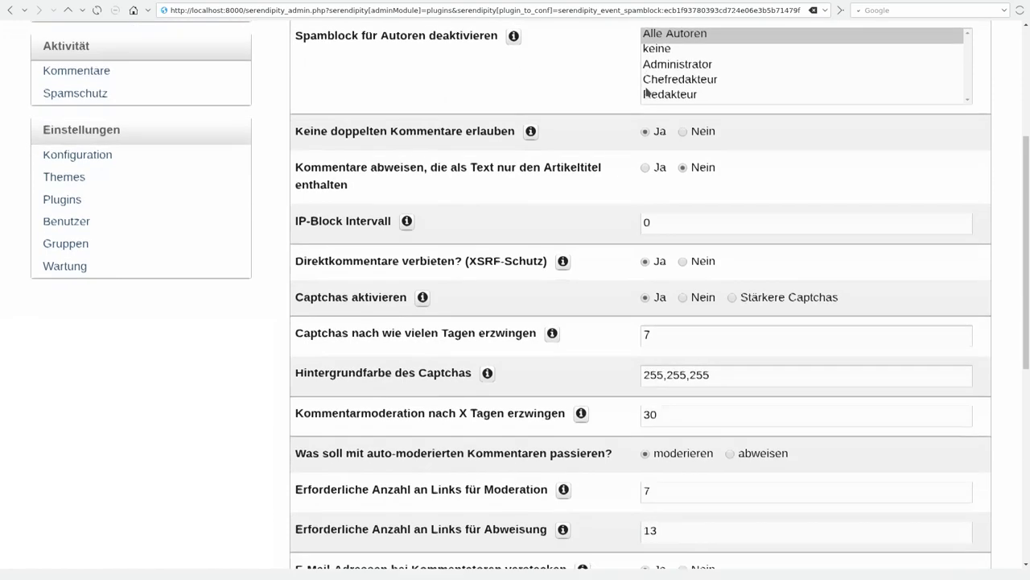
scroll(646, 91, up, 10)
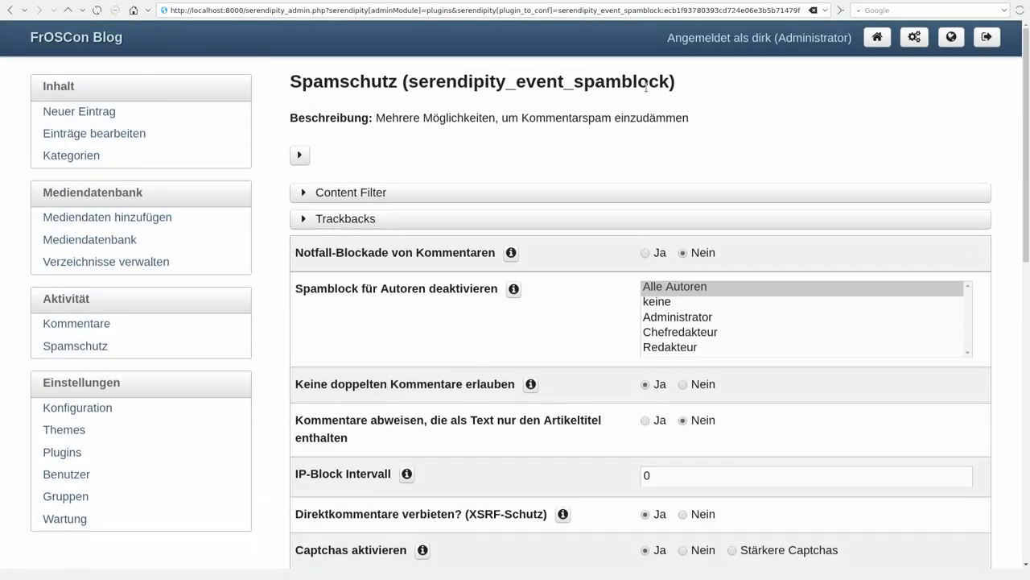
- Open Konfiguration, expand all sections and scroll through them to the PDO::SQLite database settings
click(77, 409)
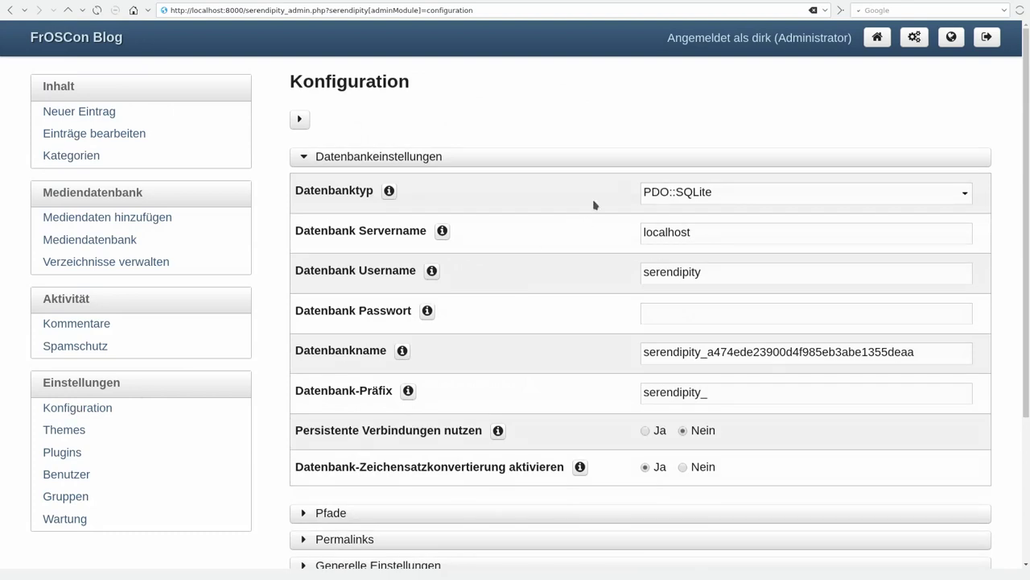
scroll(641, 144, down, 4)
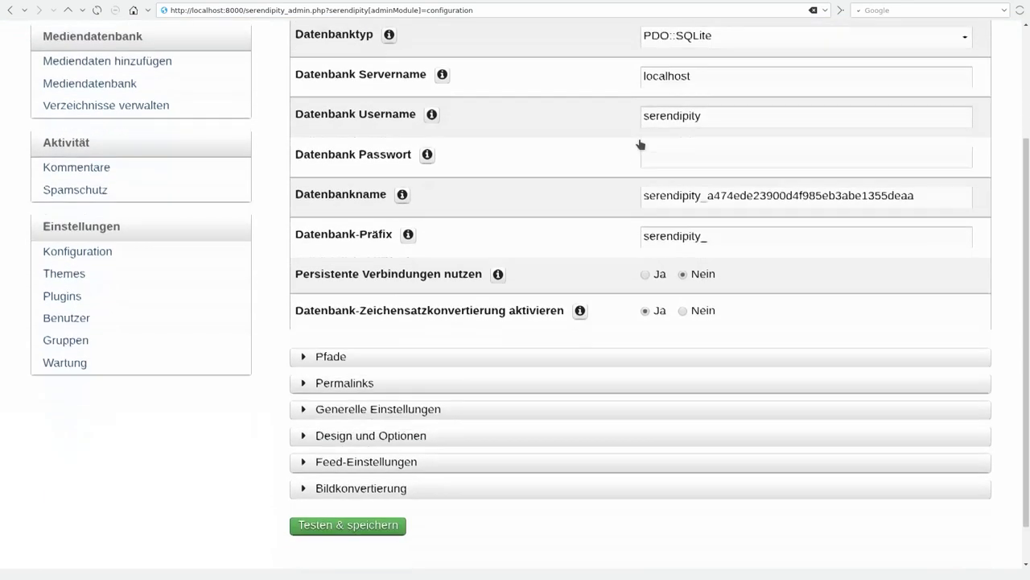
scroll(642, 144, up, 4)
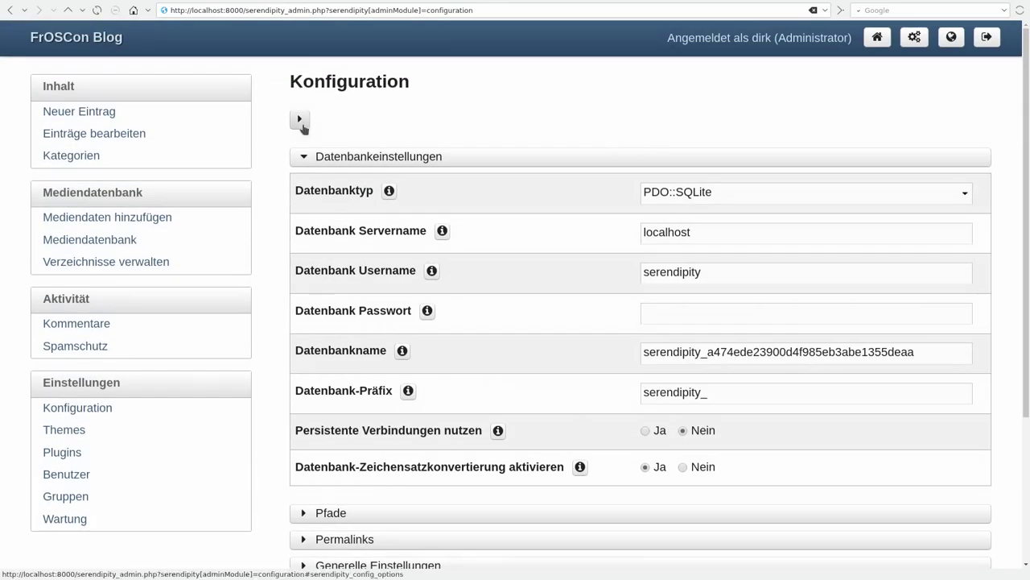
click(299, 117)
scroll(474, 126, down, 1)
scroll(475, 127, down, 8)
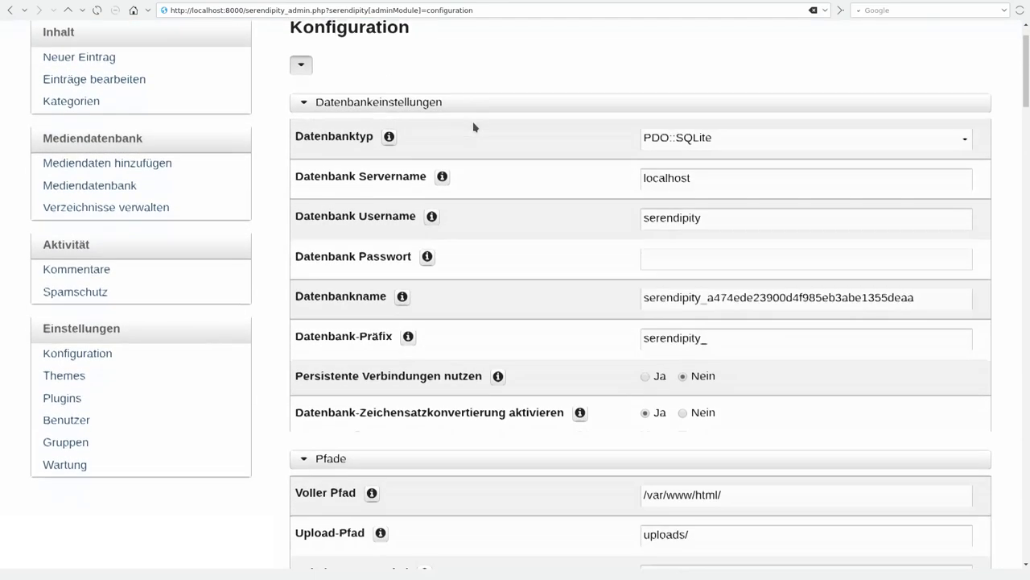
scroll(474, 127, down, 20)
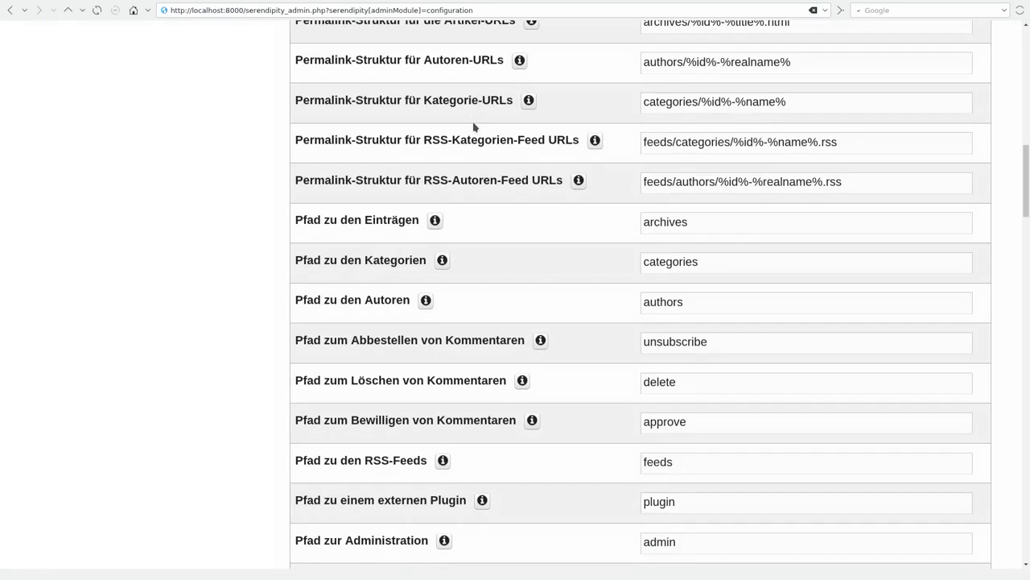
scroll(474, 127, down, 20)
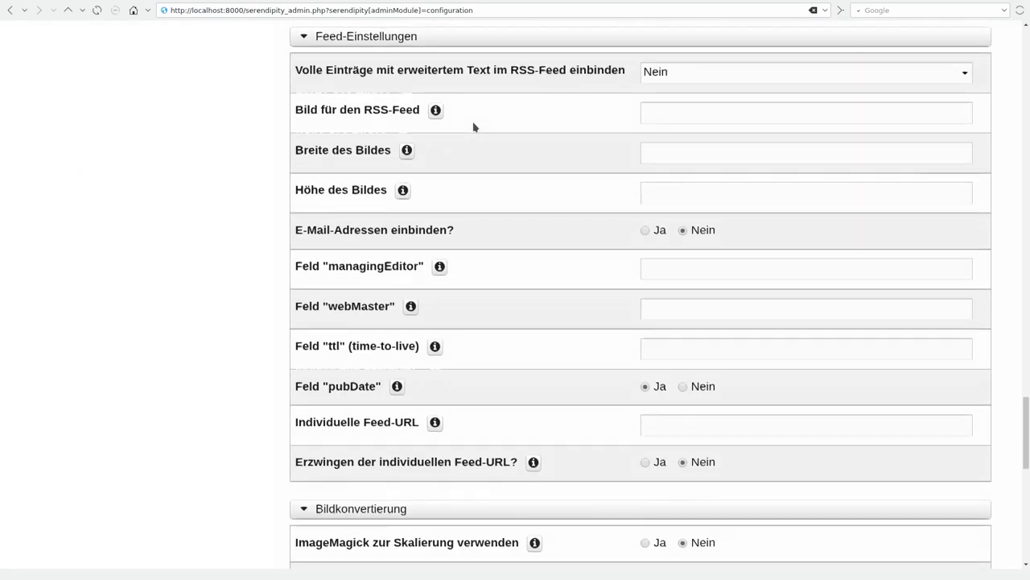
scroll(475, 126, down, 15)
scroll(474, 127, up, 15)
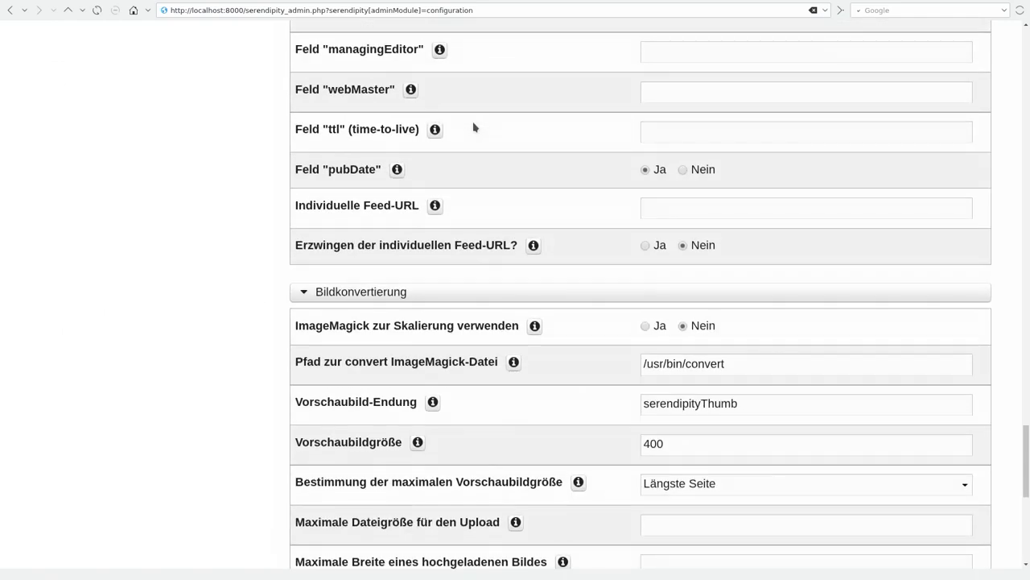
scroll(474, 126, up, 20)
scroll(474, 126, up, 3)
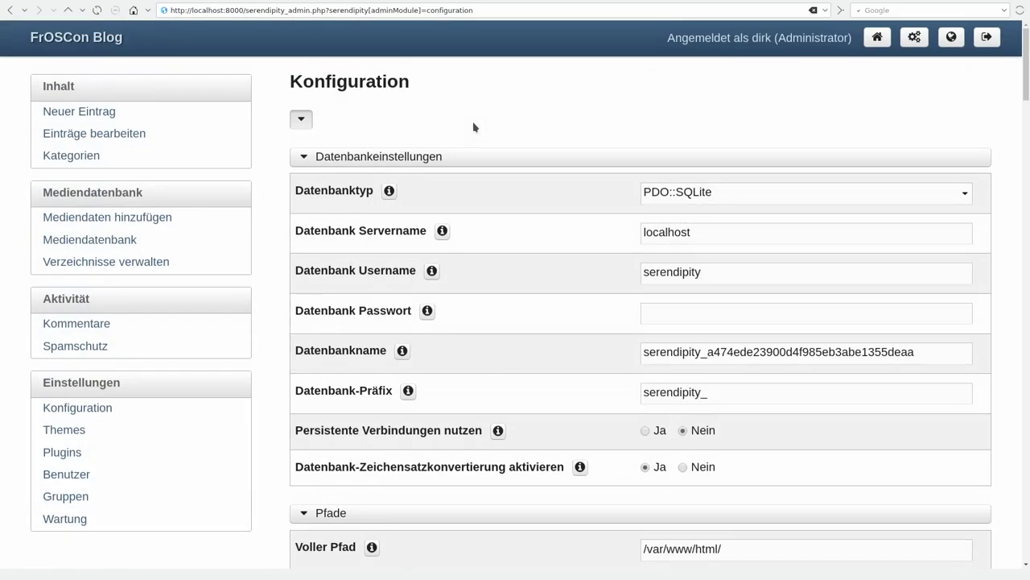
- Open Themes twice, getting the Spartacus 404 error each time, and select part of the error text
click(75, 432)
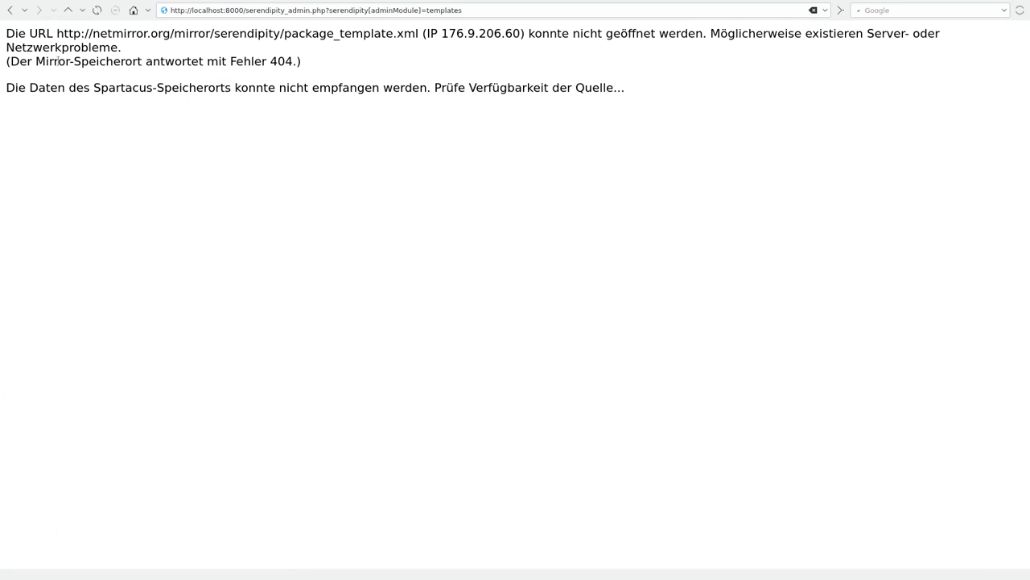
click(7, 10)
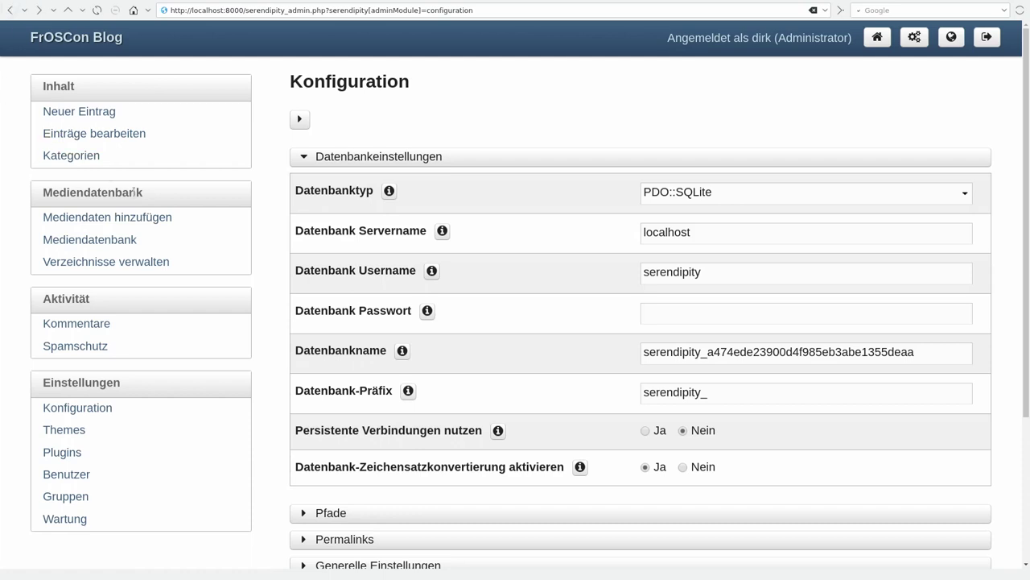
click(72, 433)
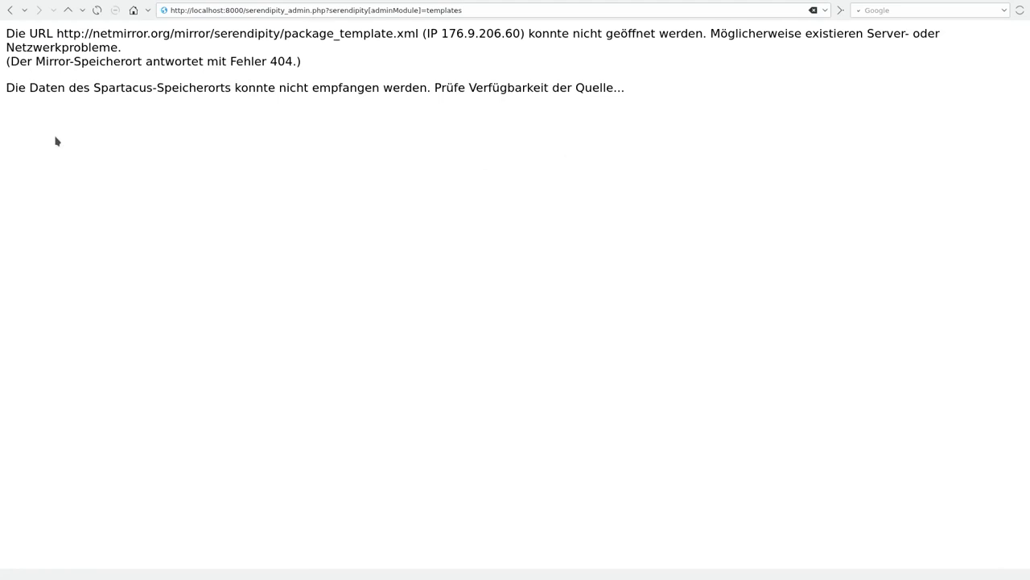
drag(50, 89, 204, 93)
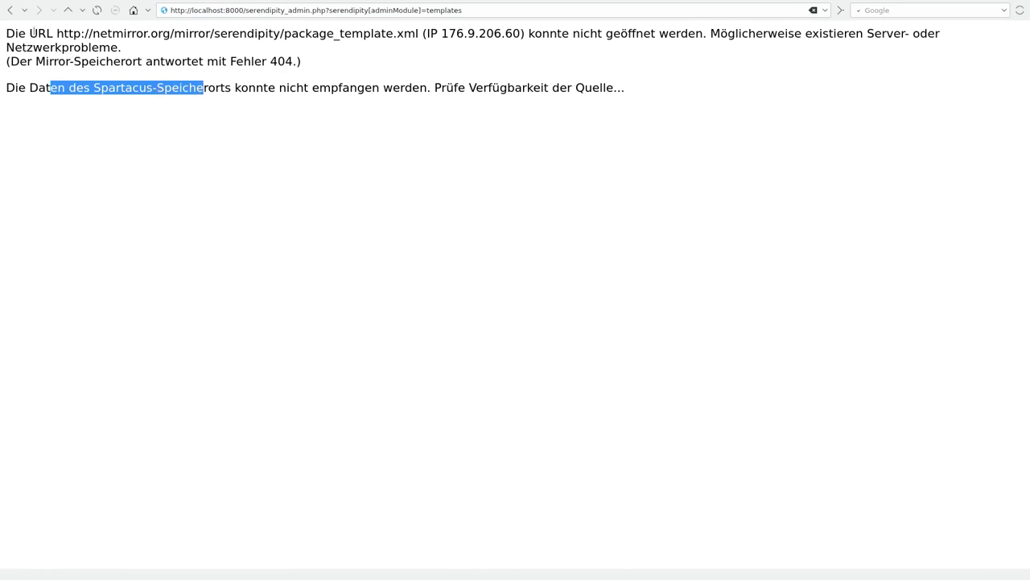
- Review Plugins verwalten's Archive, Kategorien and Syndication plugins, and open the front page in a new tab
click(11, 11)
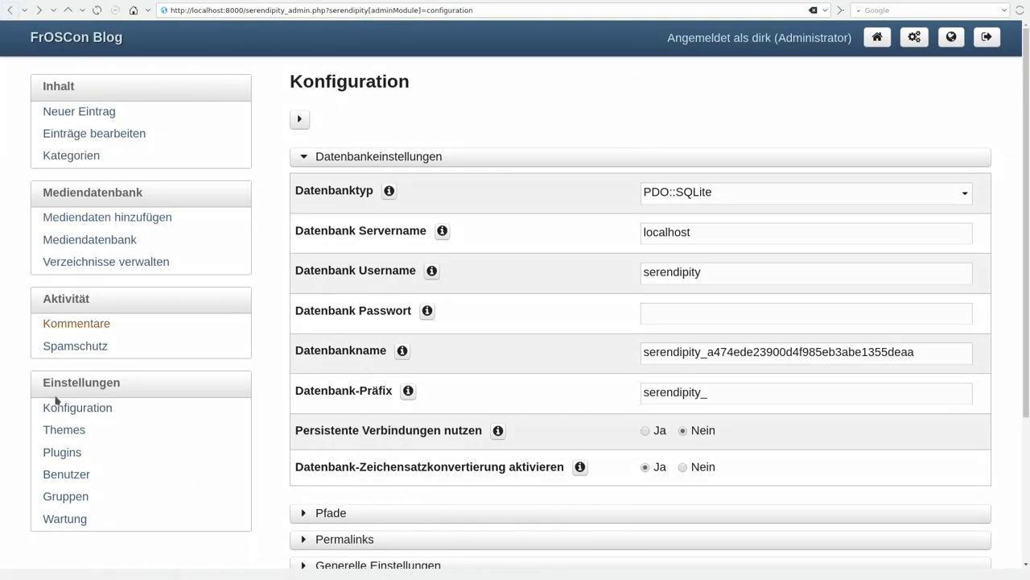
click(71, 455)
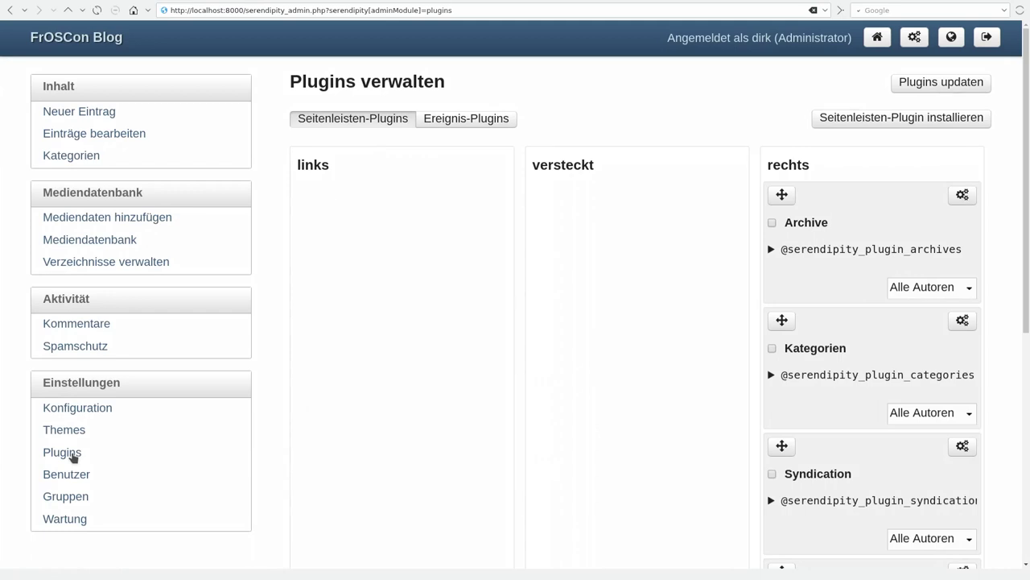
scroll(73, 457, down, 1)
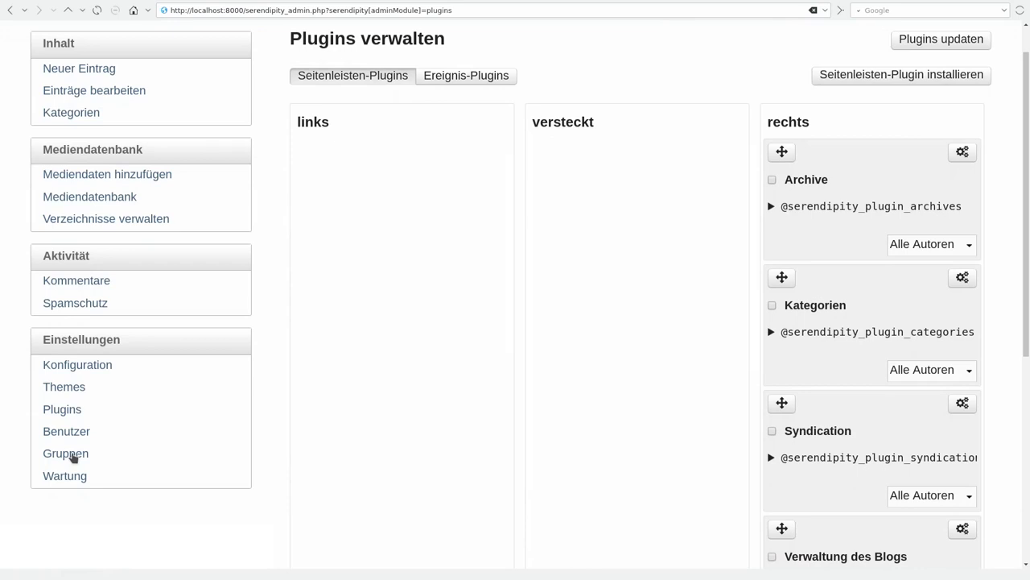
scroll(72, 456, down, 1)
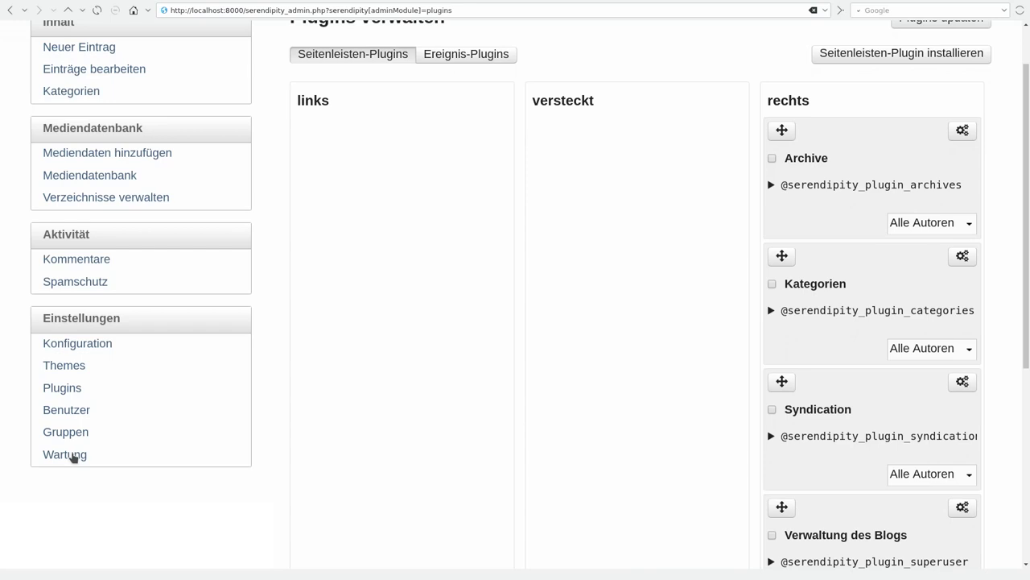
scroll(73, 457, up, 3)
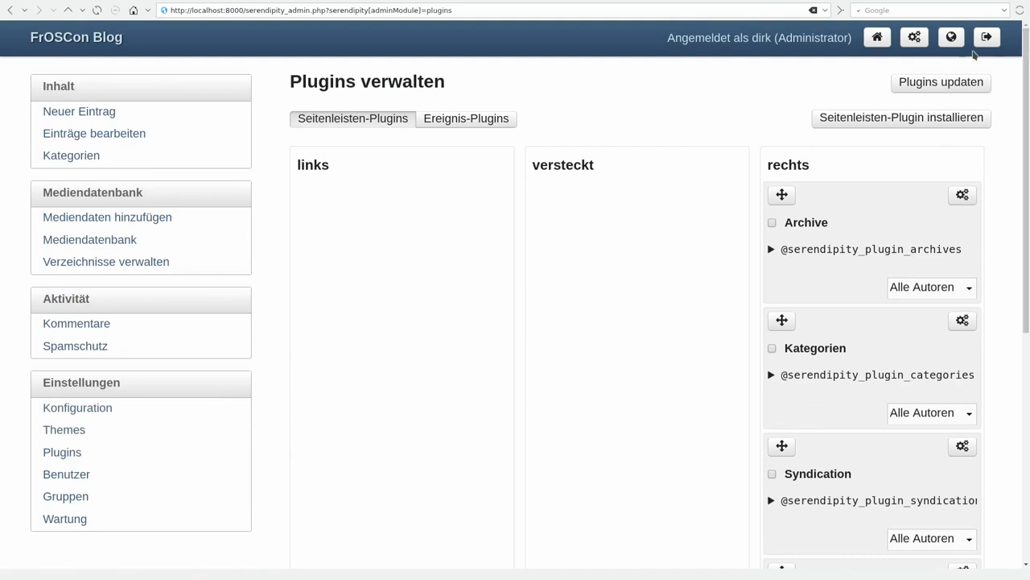
right_click(949, 46)
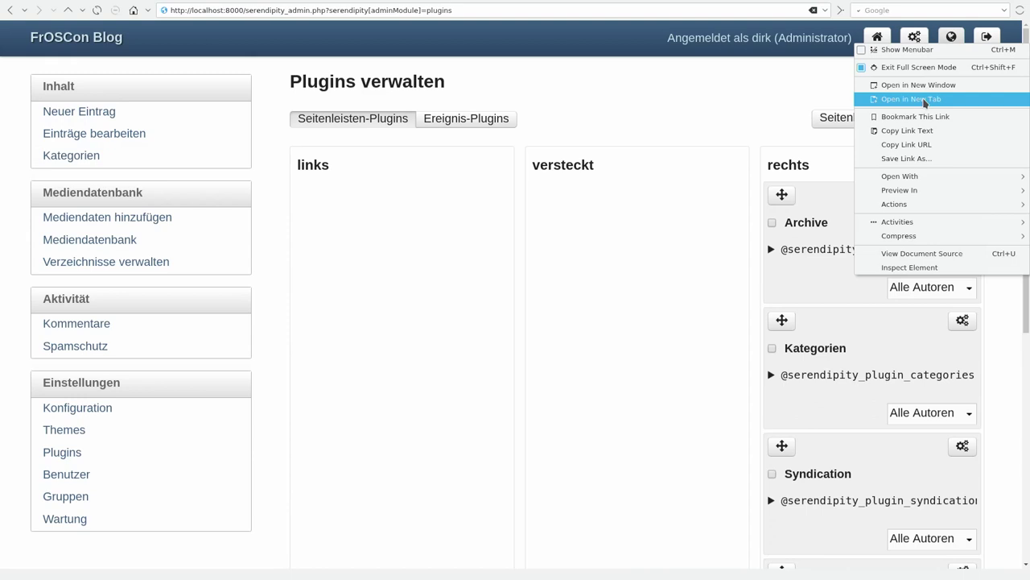
click(926, 100)
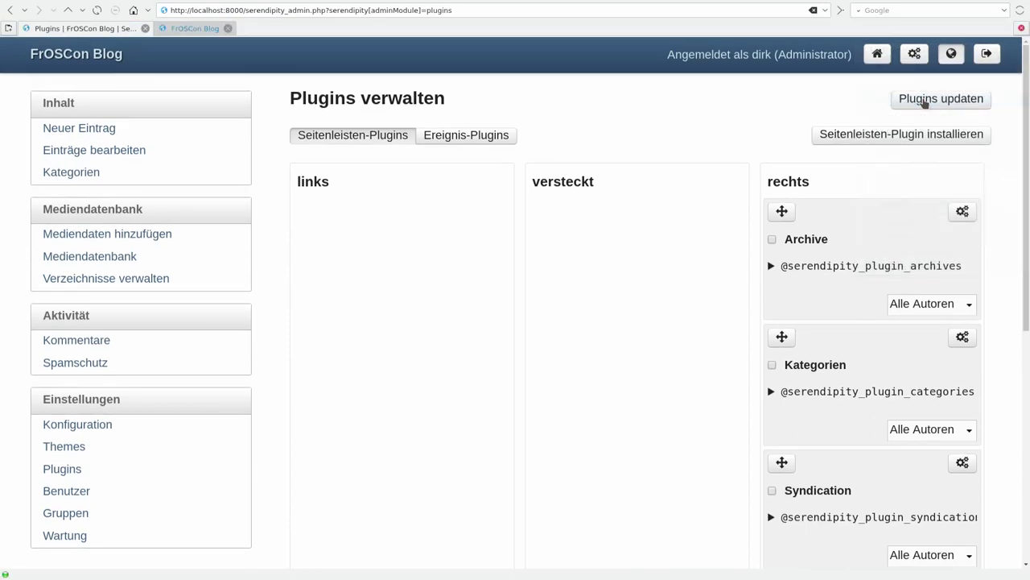
- Glance at the front page tab, then return to the plugin list and scroll through it
click(178, 30)
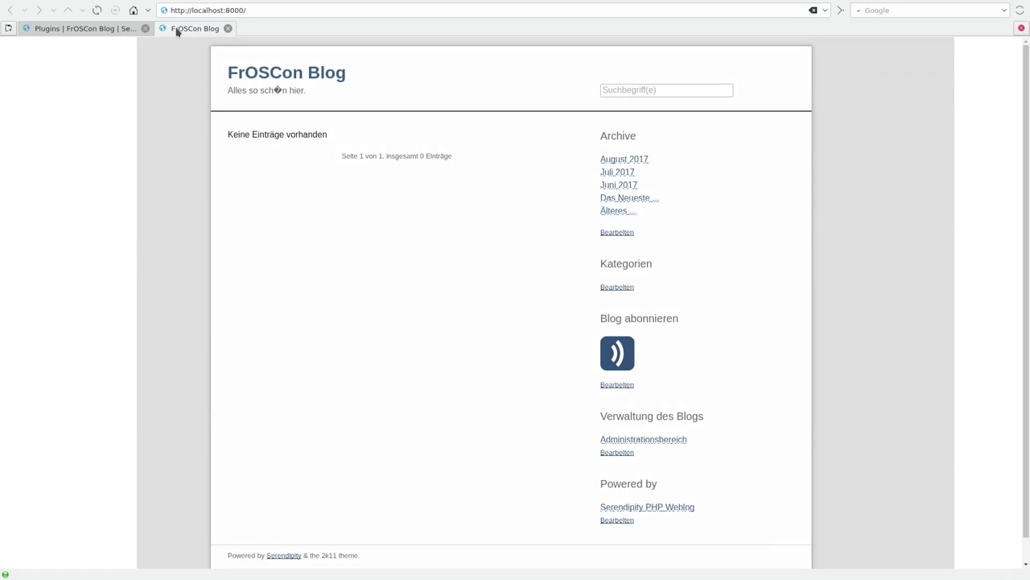
click(89, 30)
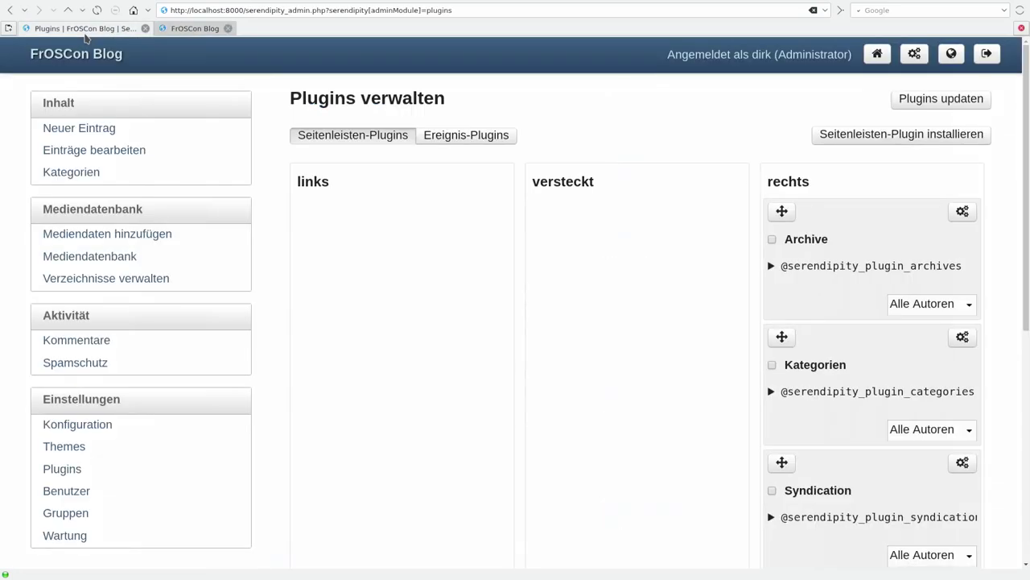
scroll(86, 38, down, 10)
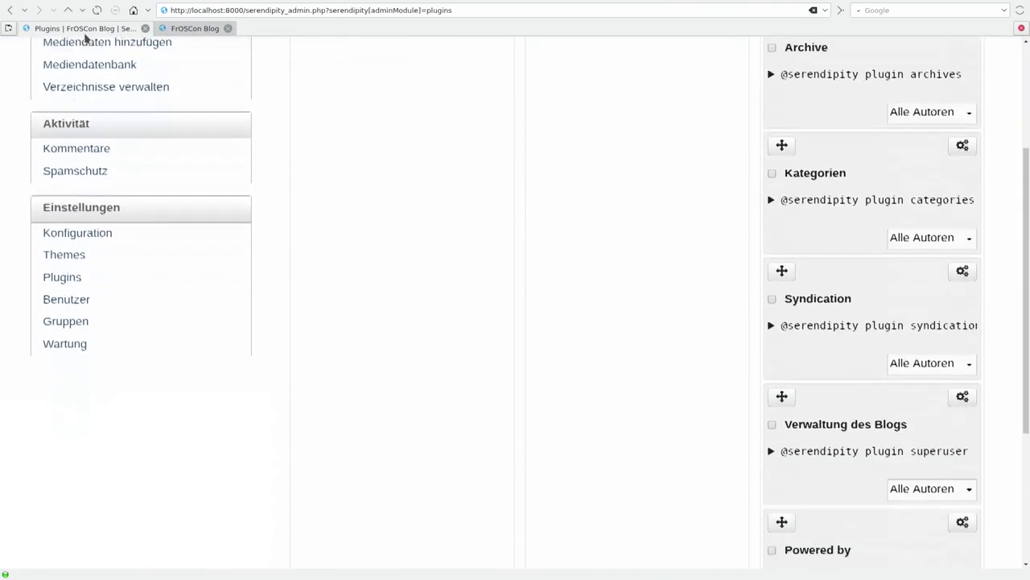
scroll(86, 38, up, 10)
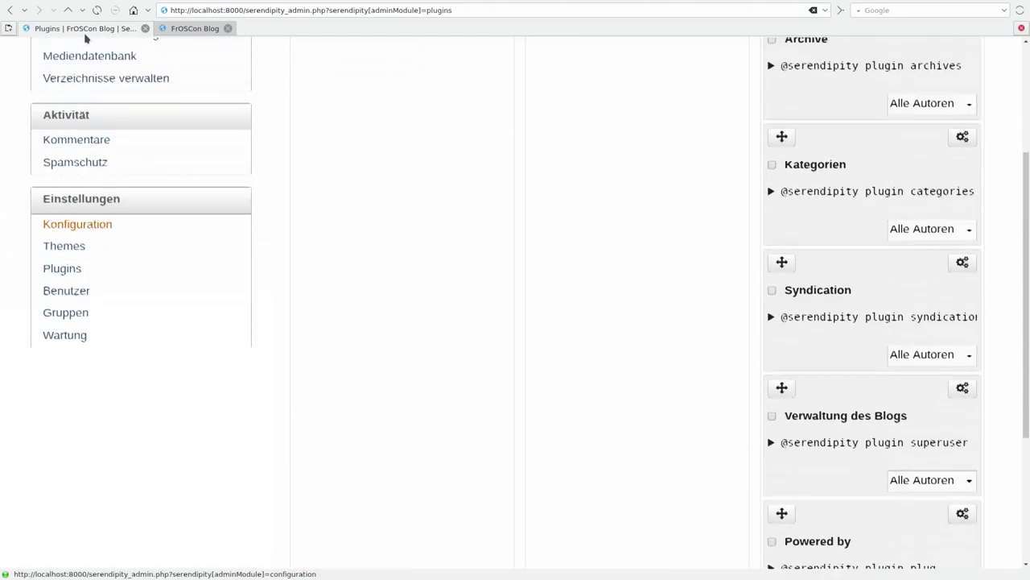
- Try dragging Kategorien within the right column, view the Archive plugin settings, and return to Plugins
drag(781, 295, 813, 269)
click(965, 177)
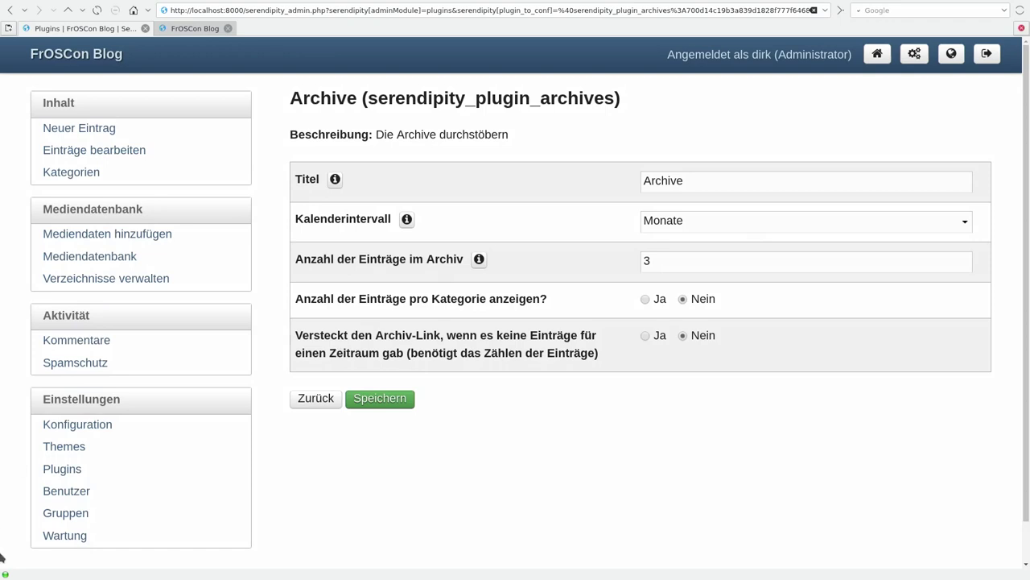
click(67, 470)
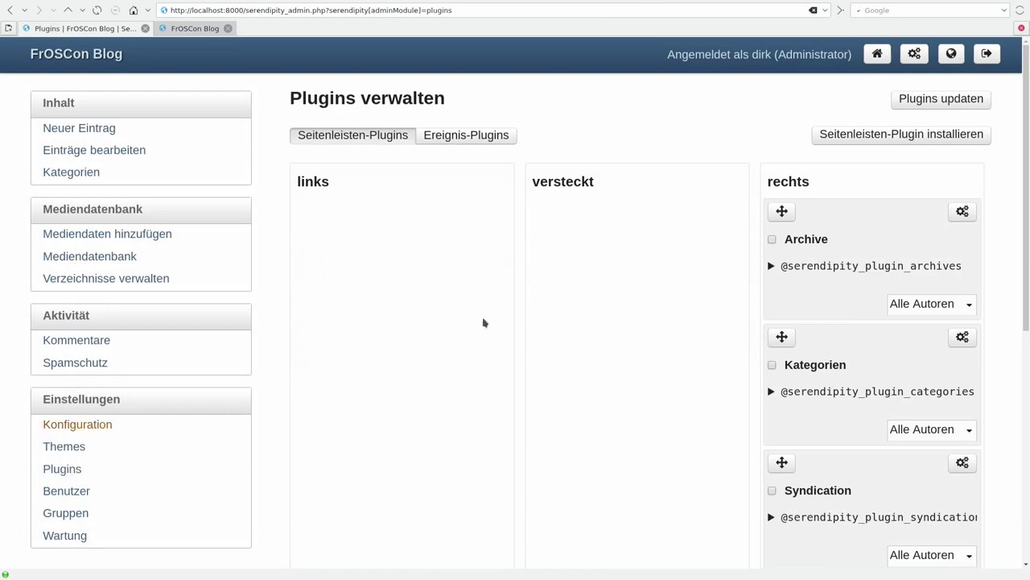
- Open the event plugins list and try installing a new event plugin, which fails with a Spartacus 404
click(500, 140)
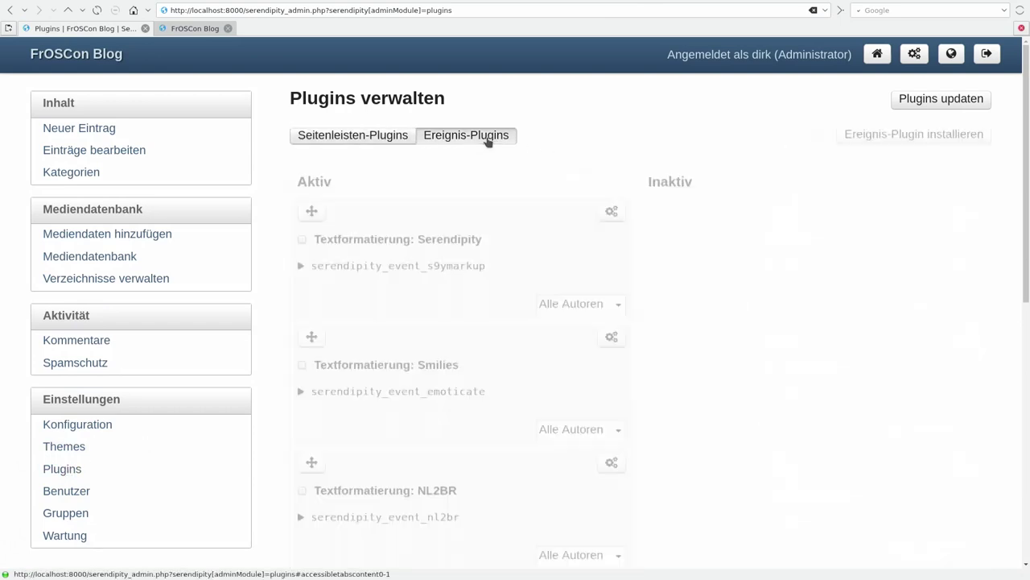
drag(1028, 159, 437, 154)
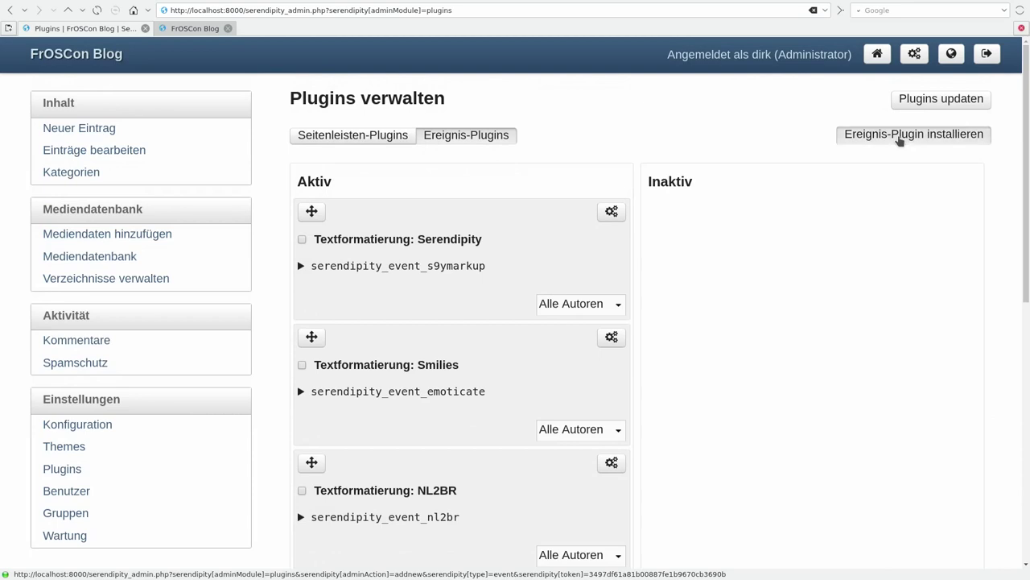
click(900, 142)
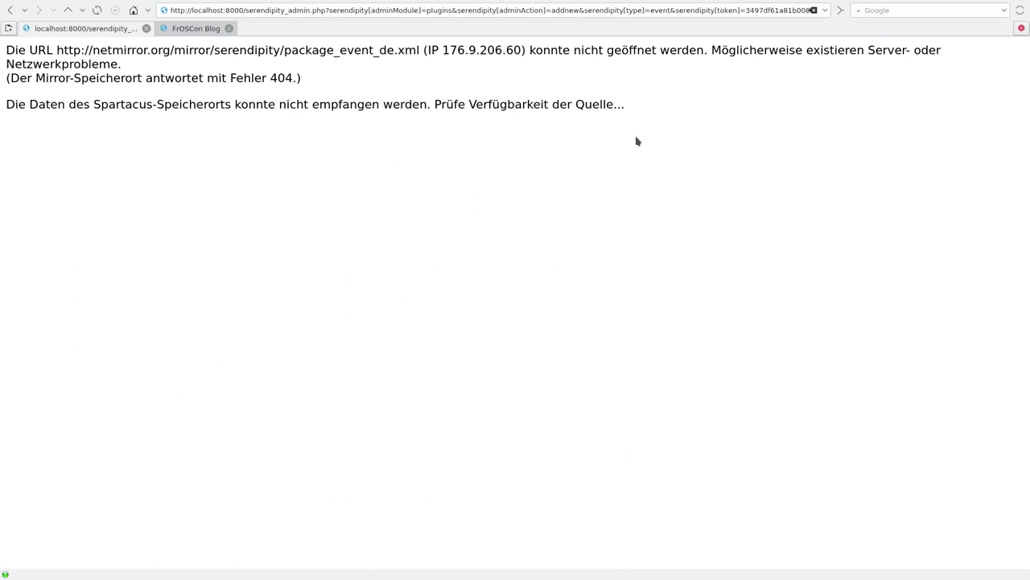
- Replace the address with an external personal website and load it, which can't be reached
click(226, 12)
key(ctrl+a)
key(BackSpace)
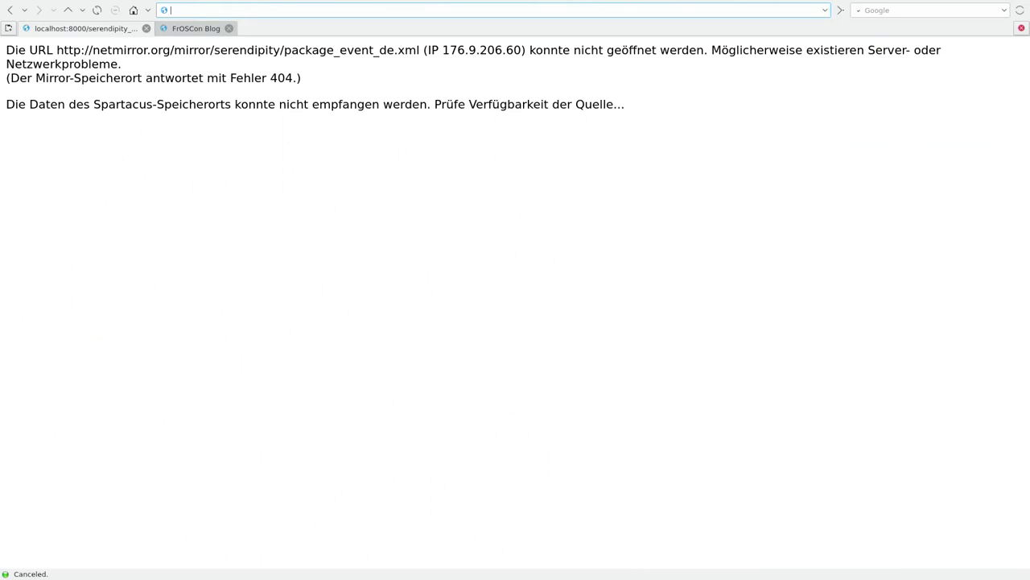
text(dirk.deimeke.net)
key(Return)
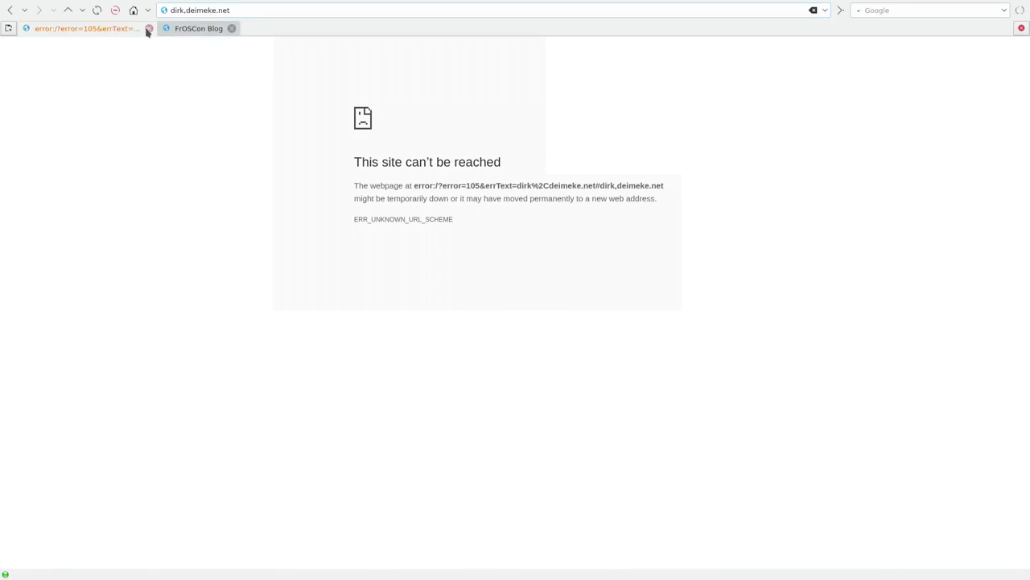
- Return to the FrOSCon Blog tab and glance at the desktop launcher and system tray panel
click(181, 31)
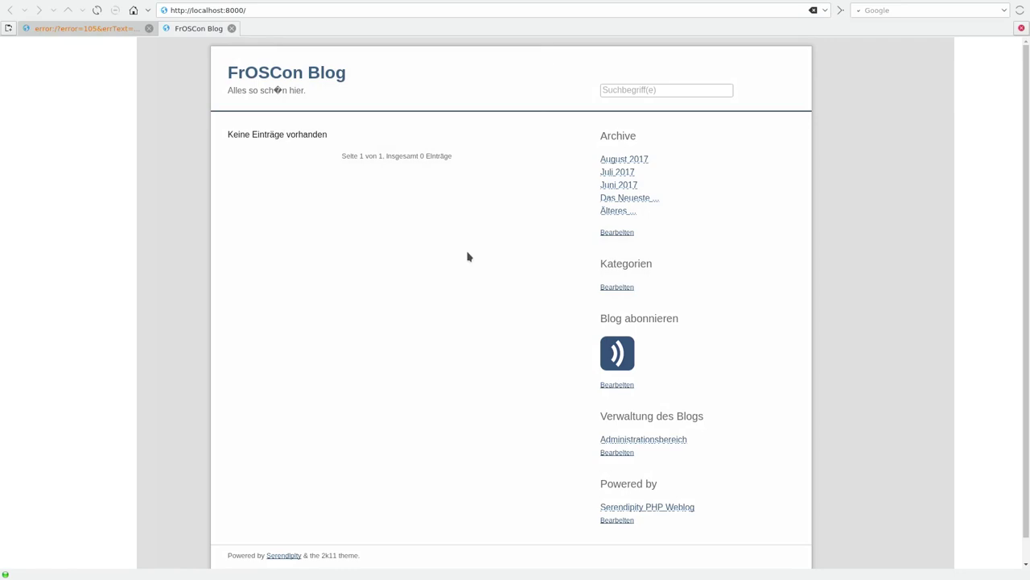
key(super)
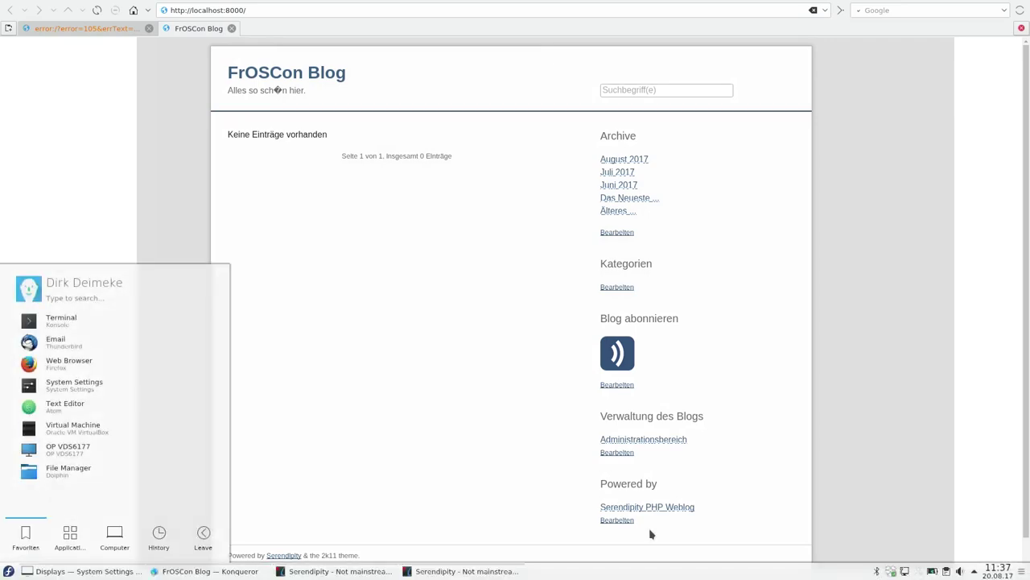
click(975, 572)
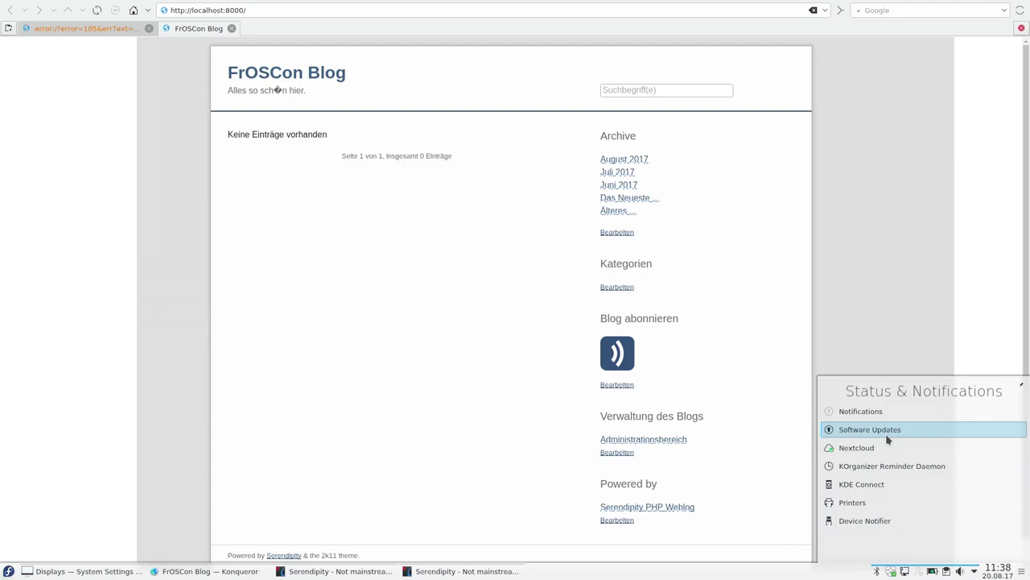
mouse_move(899, 459)
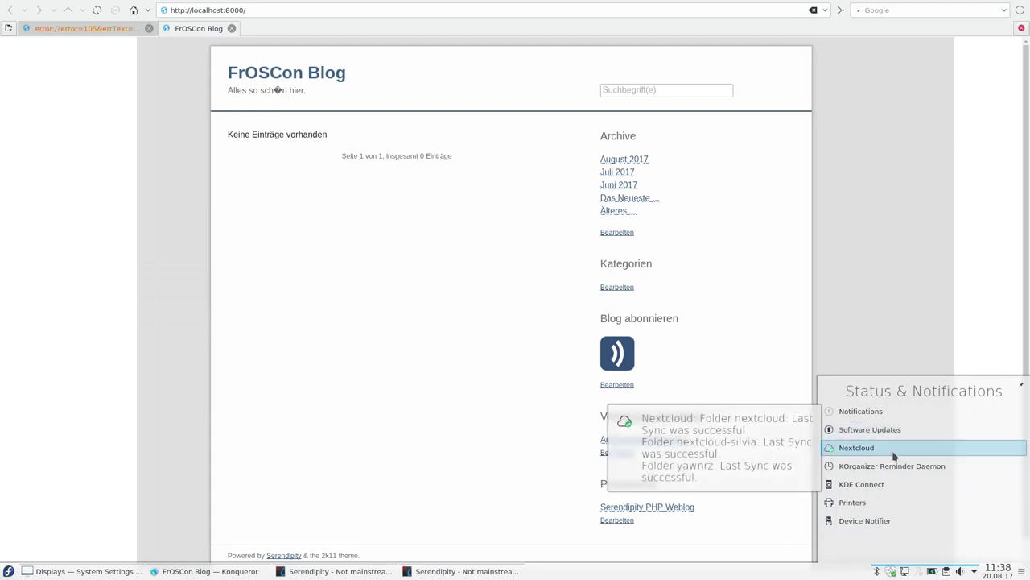
click(955, 323)
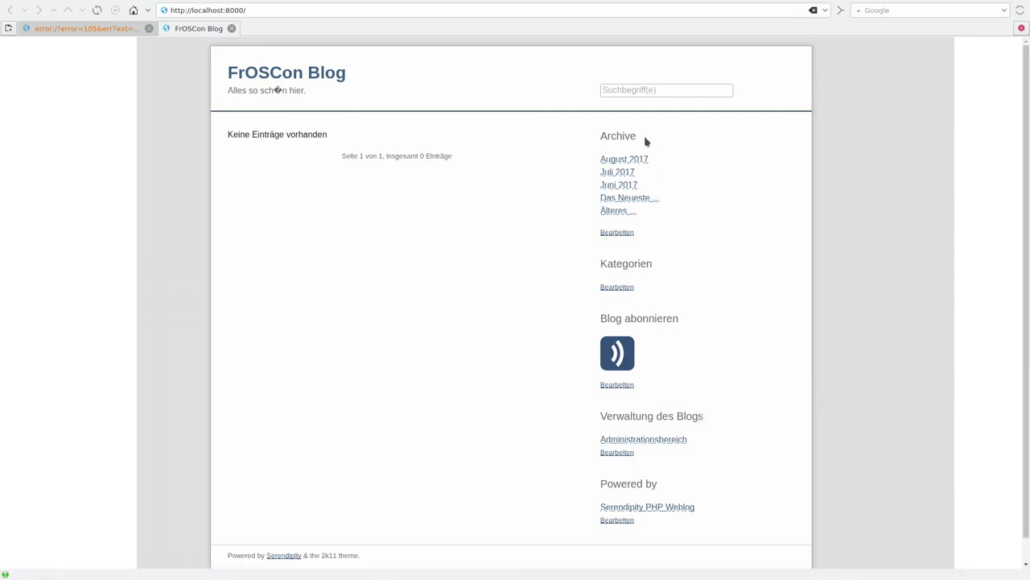
- Load an external personal website address in this tab and leave full-screen mode
click(605, 9)
text(www.deimeke.net)
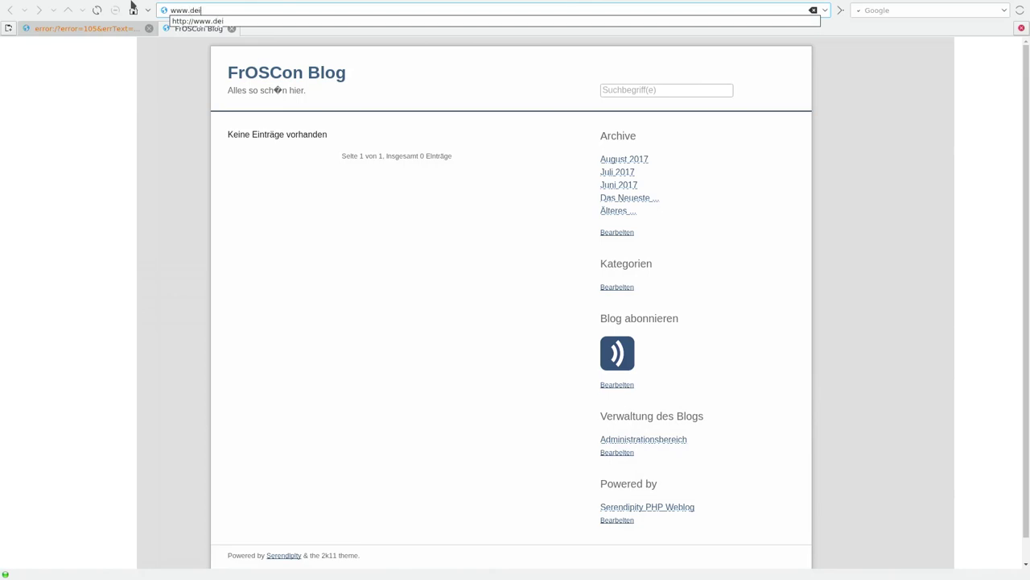
key(Return)
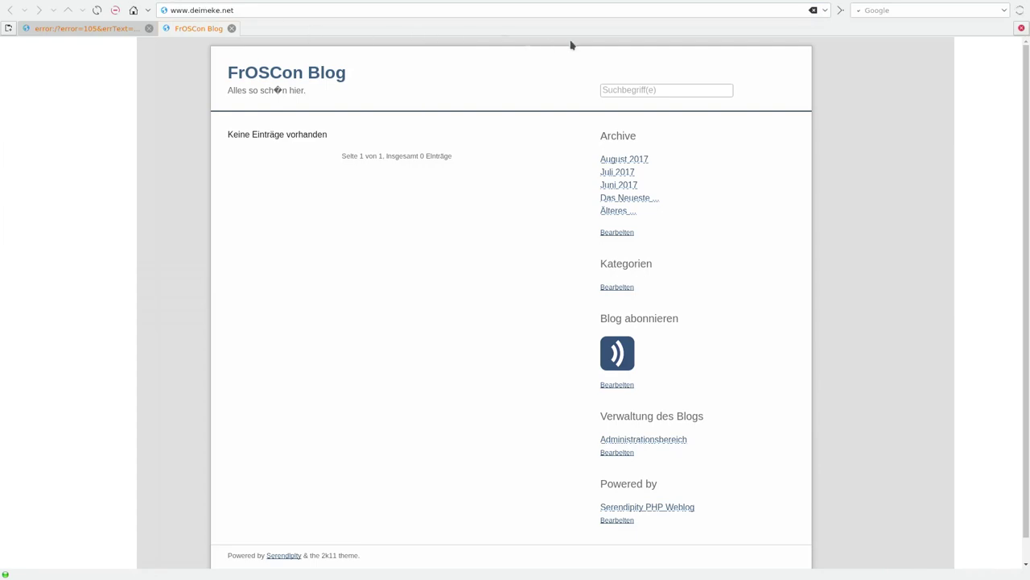
key(ctrl+shift+f)
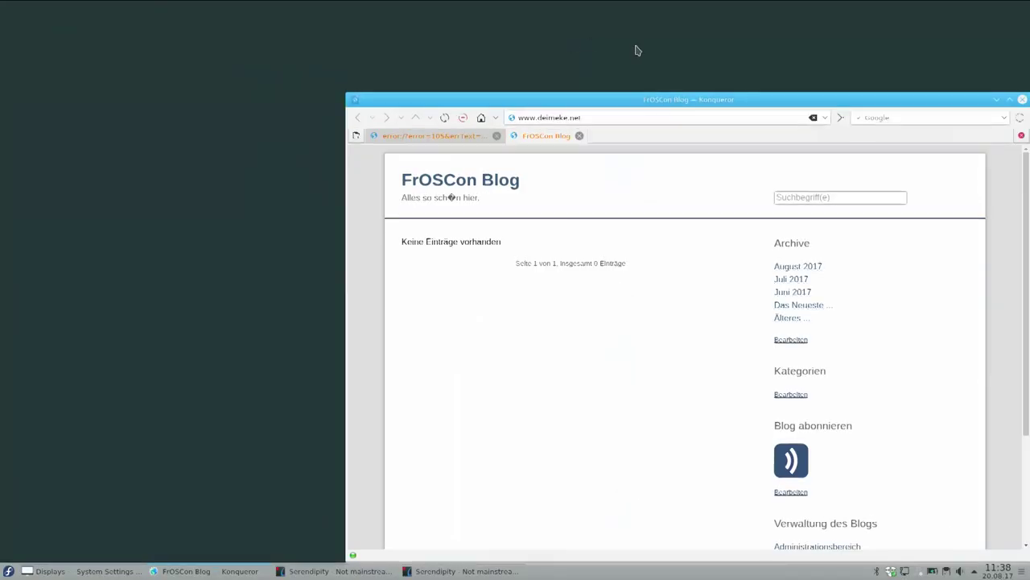
key(alt+Tab)
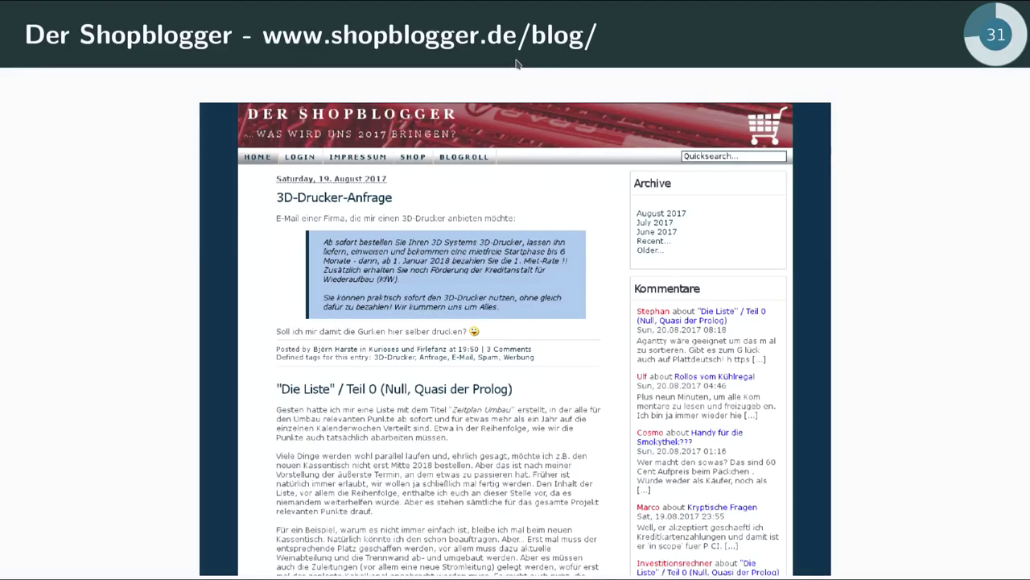
key(Left)
key(alt+Tab)
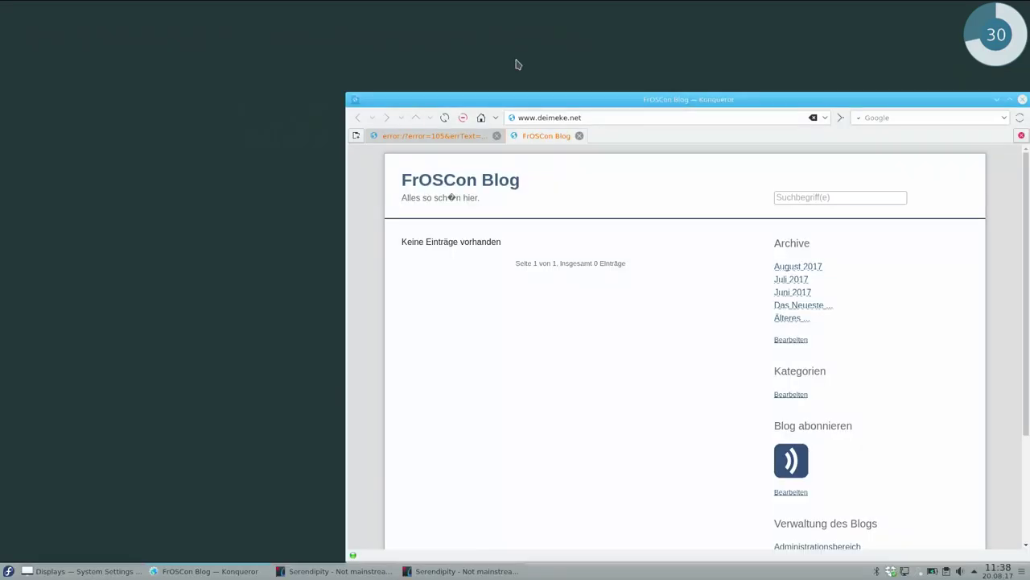
click(449, 138)
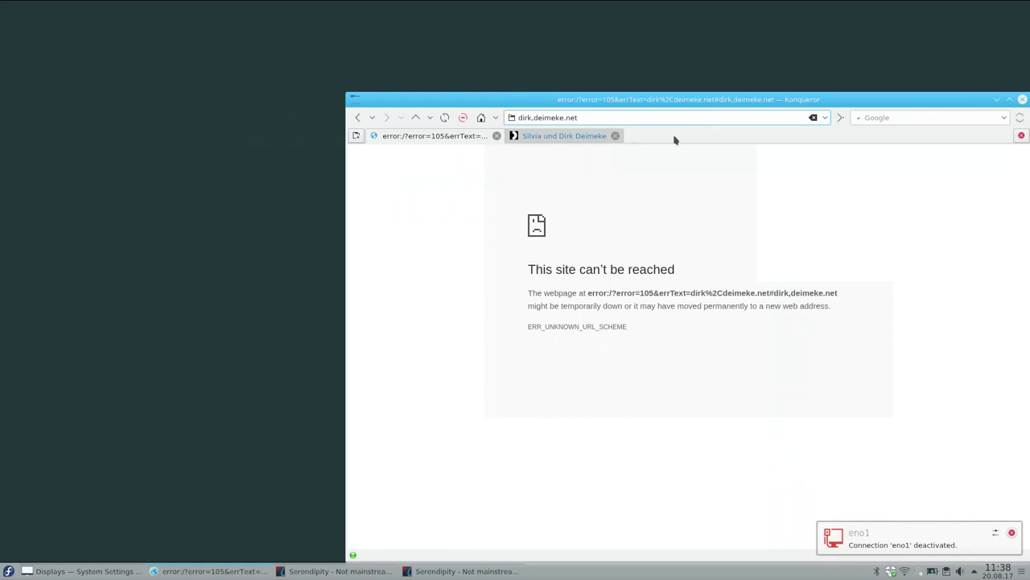
click(588, 136)
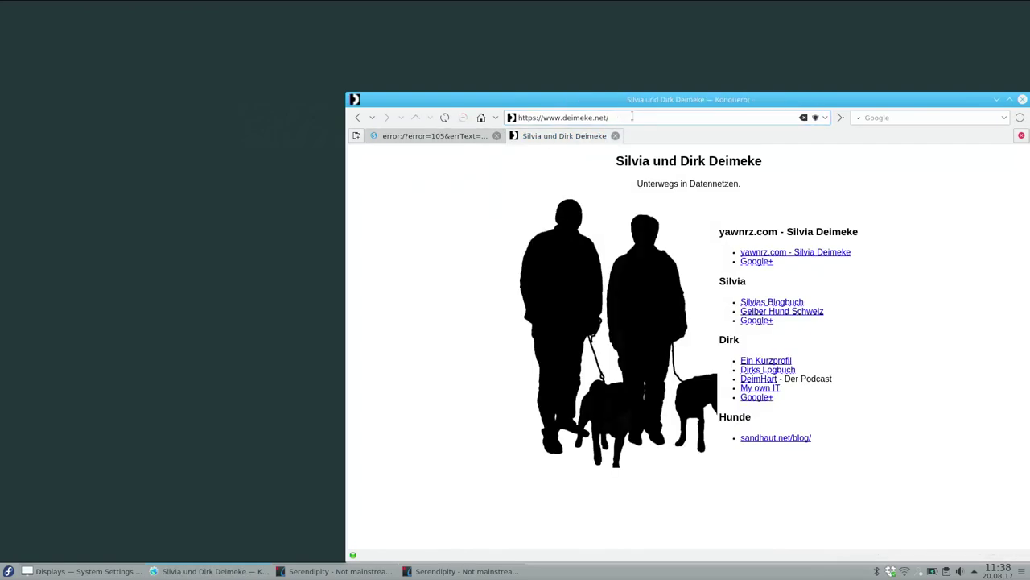